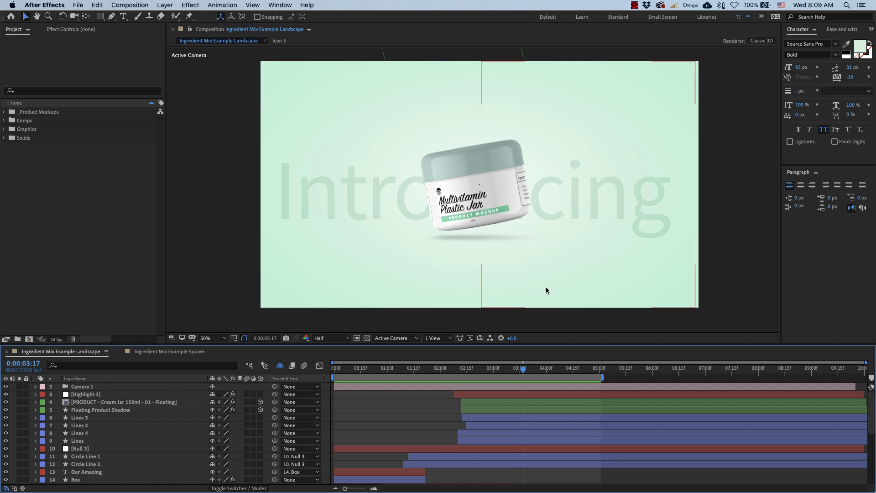
# Scrub and preview the Landscape comp, from the Five Herb Mix frames to the jar over Introducing
pyautogui.moveTo(523, 369); pyautogui.dragTo(487, 370)
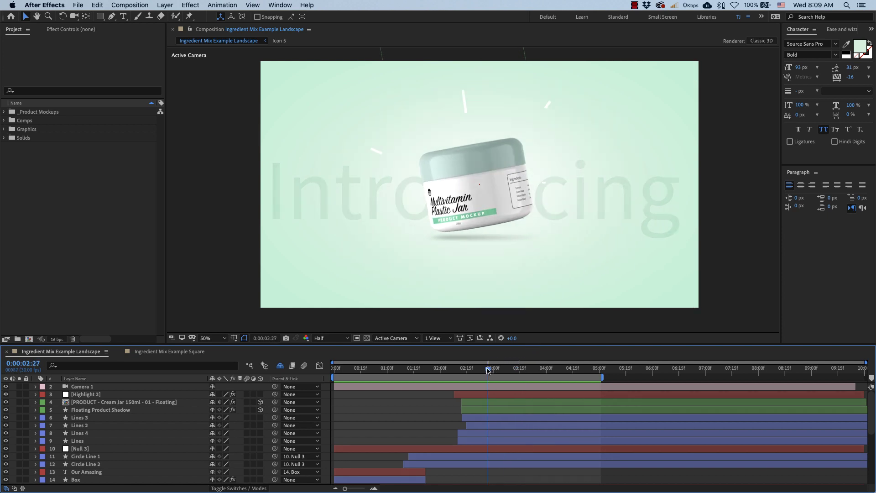
pyautogui.press('space')
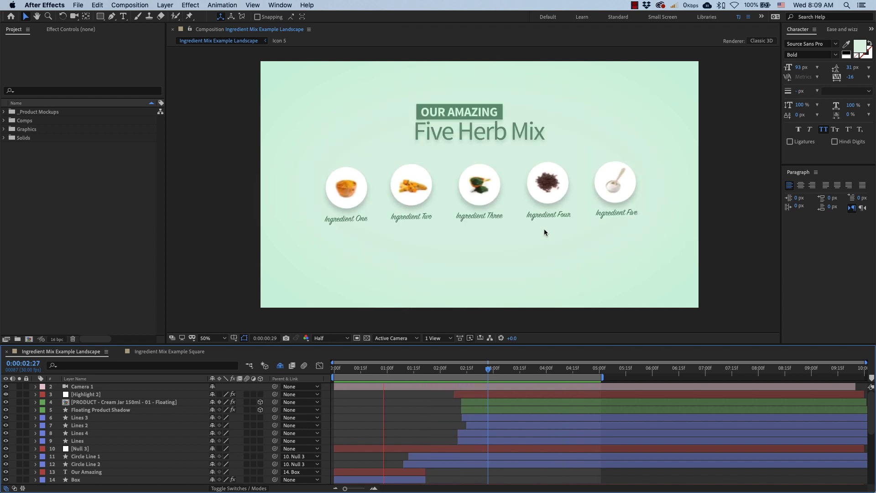
pyautogui.moveTo(508, 362); pyautogui.dragTo(585, 371)
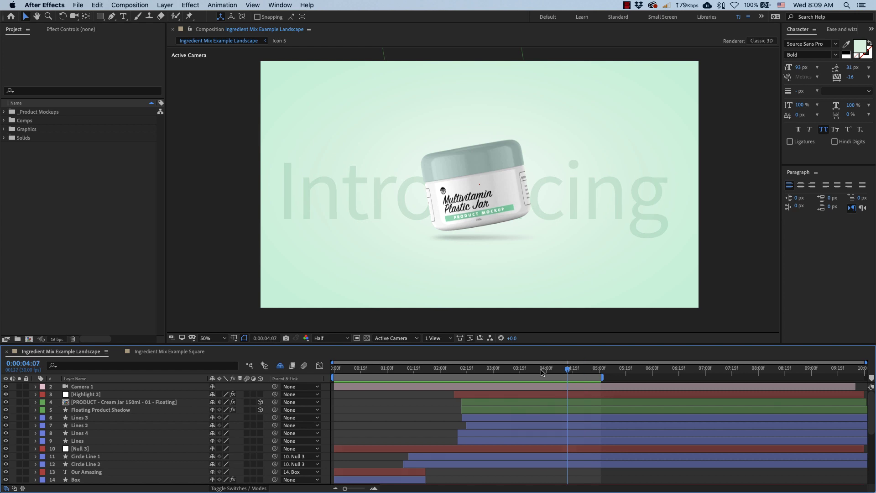
pyautogui.click(414, 372)
pyautogui.moveTo(407, 374); pyautogui.dragTo(343, 372)
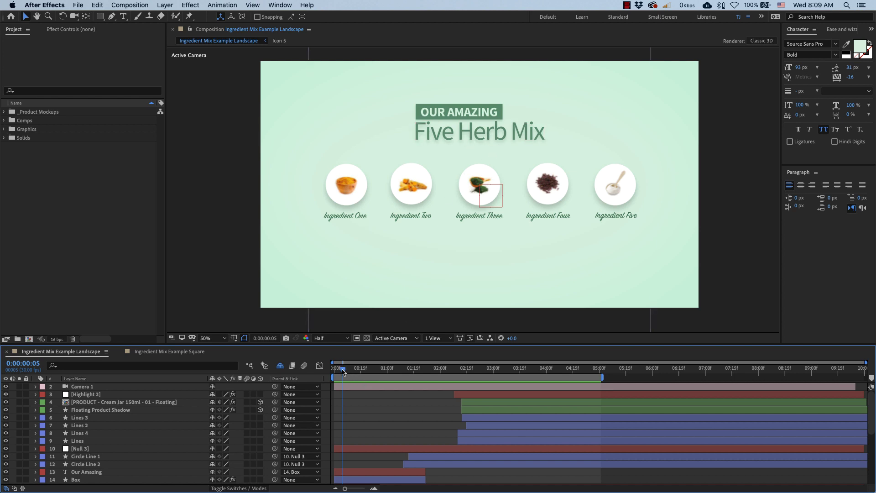
pyautogui.moveTo(343, 372); pyautogui.dragTo(541, 376)
# Switch to the Ingredient Mix Example Square comp and preview it through to the jar and NEW frame
pyautogui.click(194, 354)
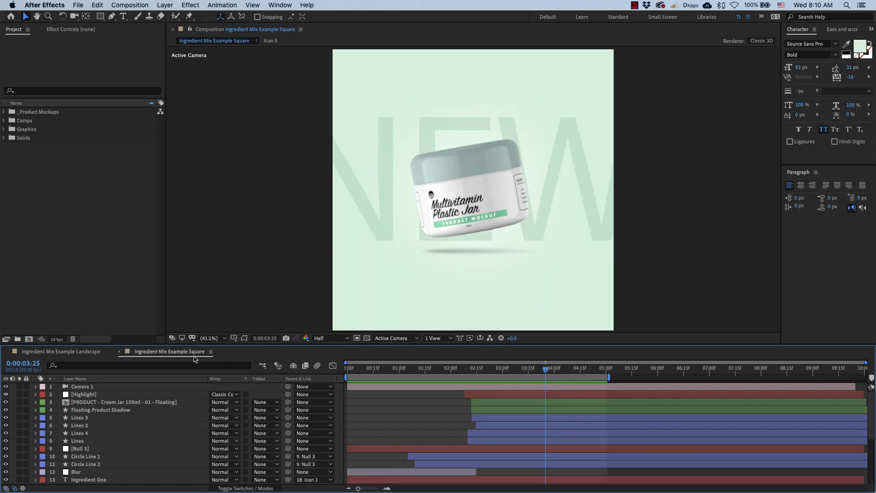
pyautogui.press('space')
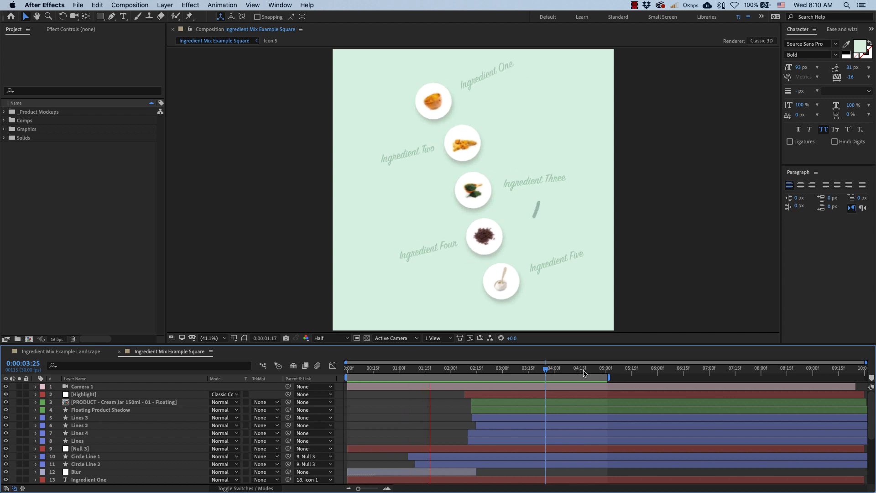
pyautogui.click(445, 369)
pyautogui.moveTo(453, 374); pyautogui.dragTo(552, 369)
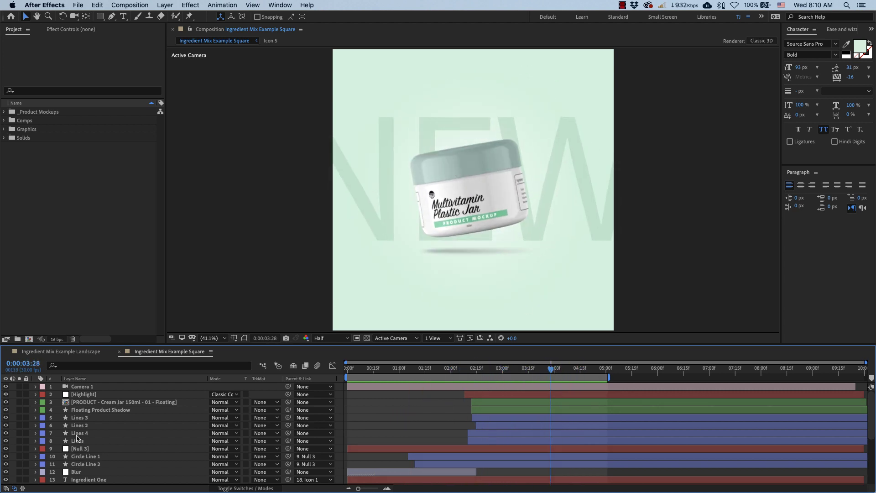
# Solo the jar and its shadow, replay its entrance animation, then restore the full composition
pyautogui.click(19, 409)
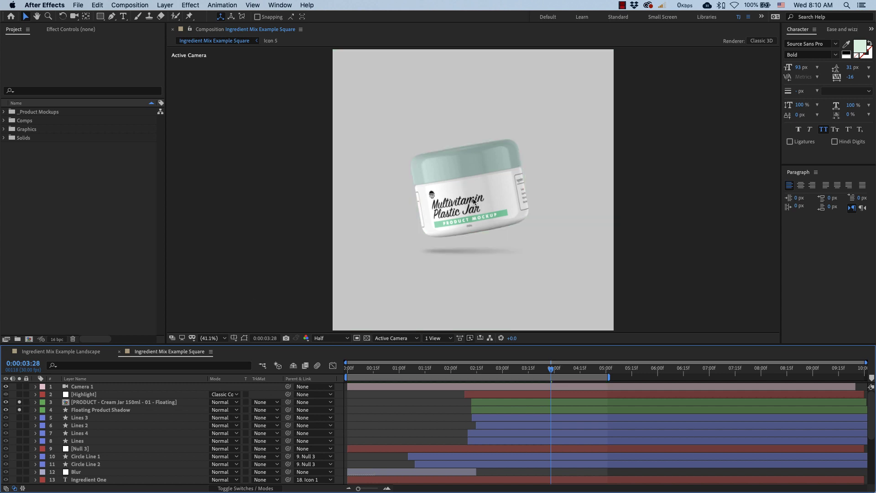
pyautogui.moveTo(521, 370); pyautogui.dragTo(494, 370)
pyautogui.press('space')
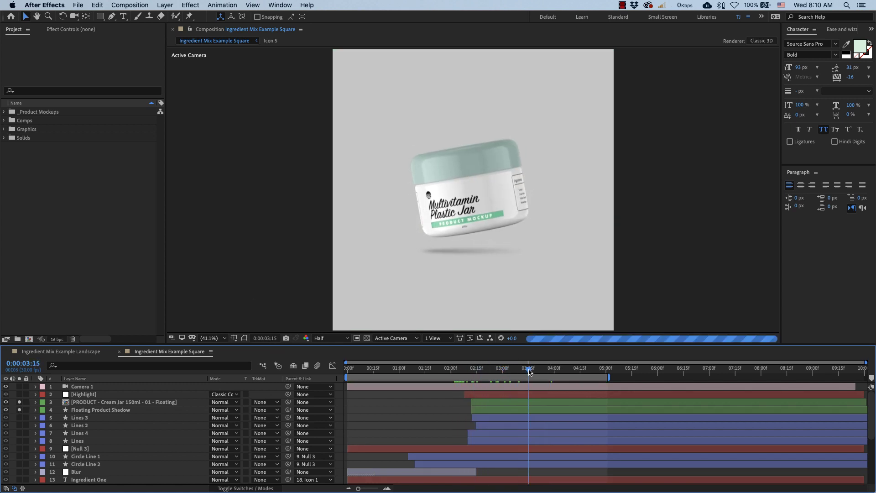
pyautogui.click(19, 410)
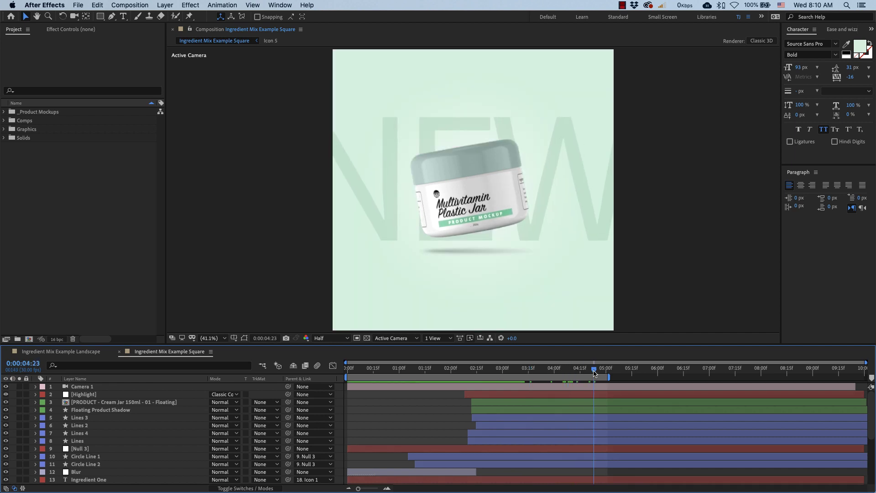
pyautogui.click(598, 373)
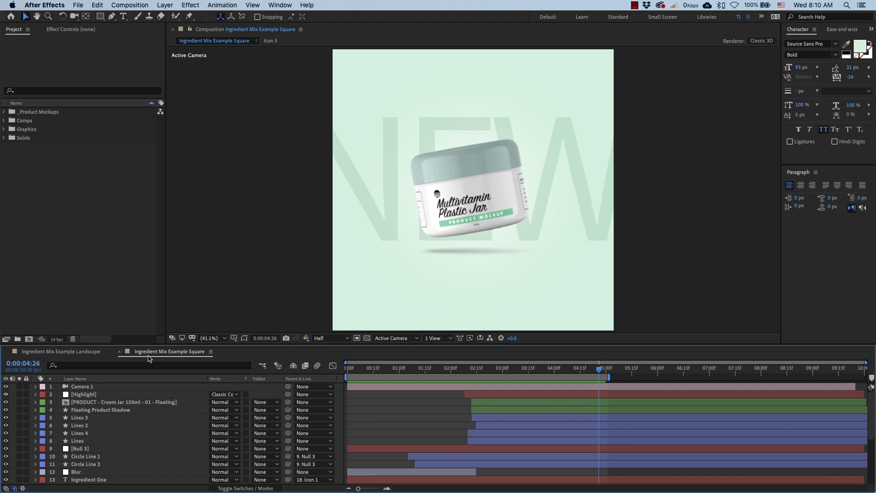
# Return to the Landscape comp and preview it, stopping at 03:22 with the jar over Introducing
pyautogui.click(81, 354)
pyautogui.moveTo(571, 372); pyautogui.dragTo(585, 373)
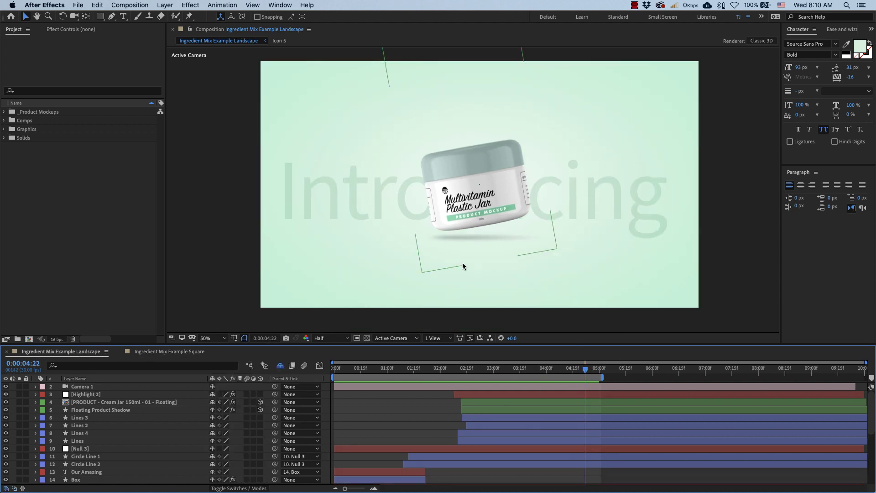
pyautogui.moveTo(429, 374); pyautogui.dragTo(526, 376)
pyautogui.press('space')
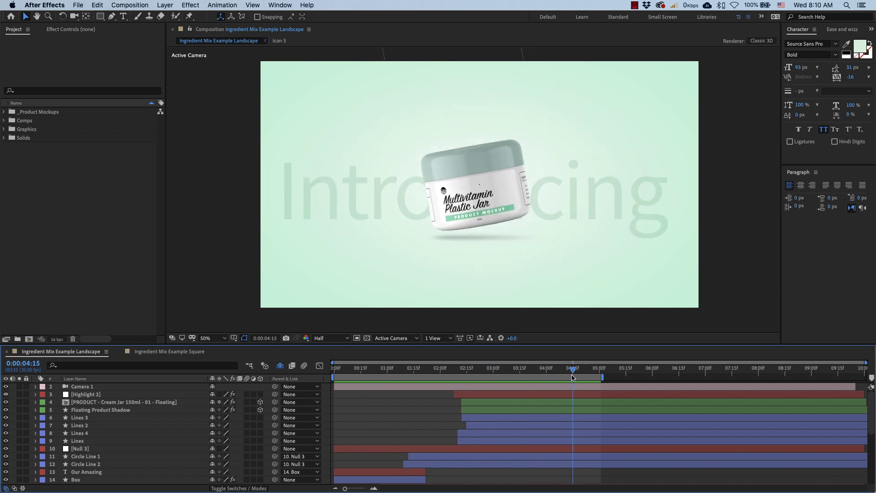
pyautogui.press('space')
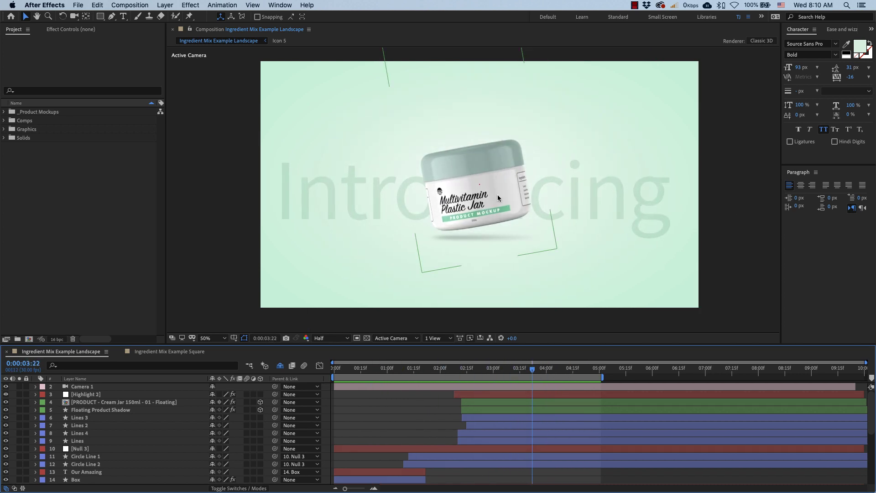
# Select the floating jar layer, briefly enlarge the timeline, and expand the Comps folder
pyautogui.click(491, 201)
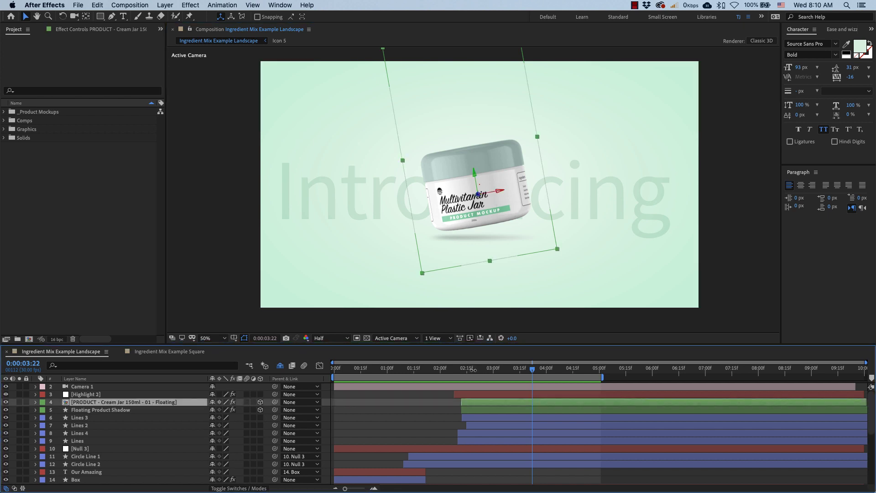
pyautogui.scroll(-5, 474, 387)
pyautogui.scroll(5, 478, 399)
pyautogui.moveTo(481, 344); pyautogui.dragTo(501, 246)
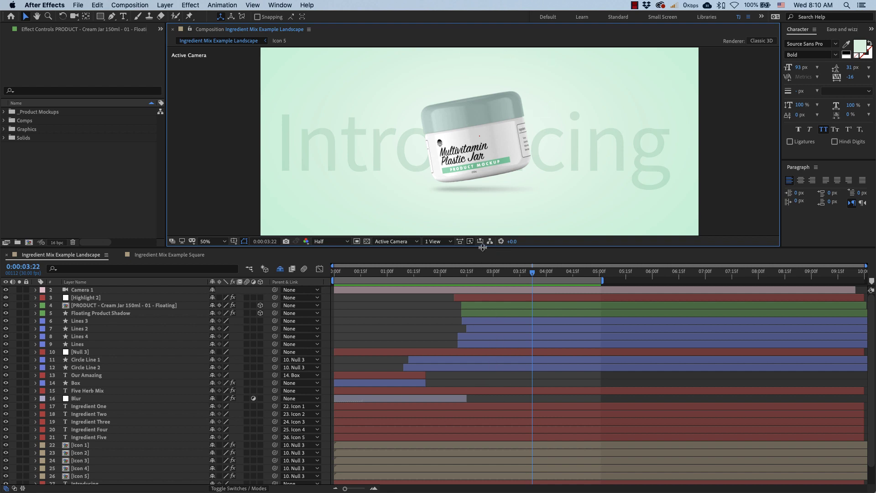
pyautogui.moveTo(482, 247); pyautogui.dragTo(486, 345)
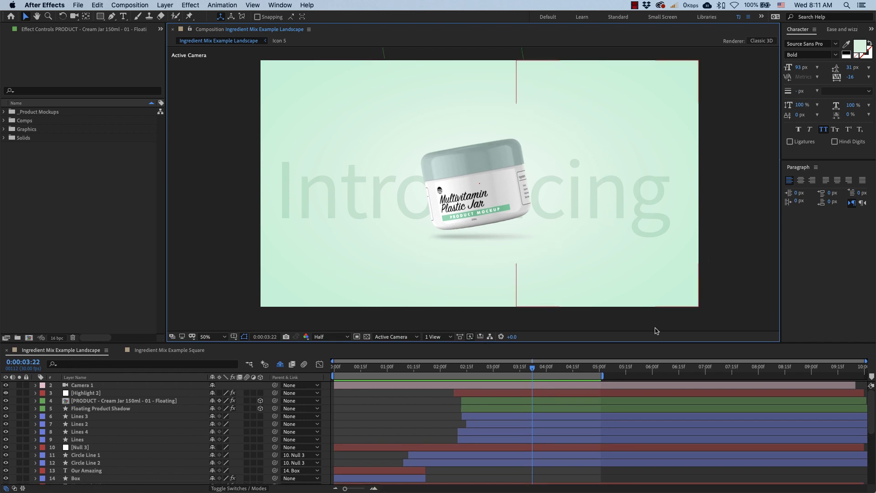
pyautogui.click(487, 202)
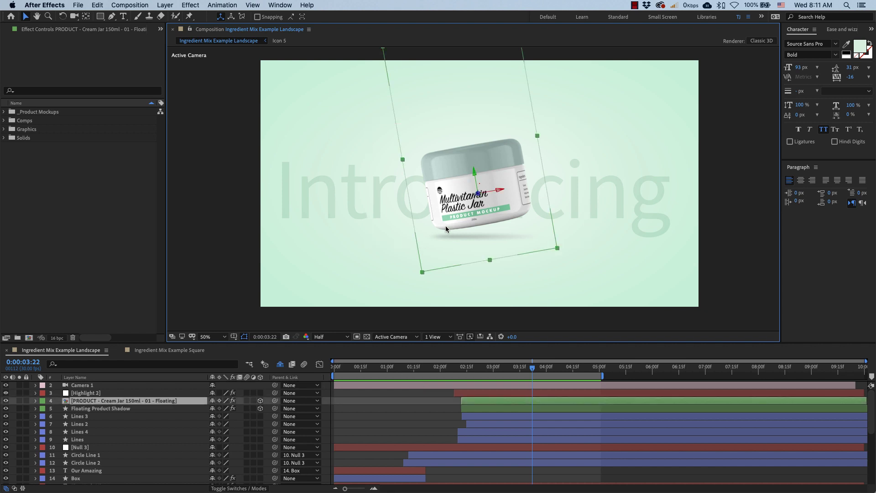
pyautogui.click(3, 120)
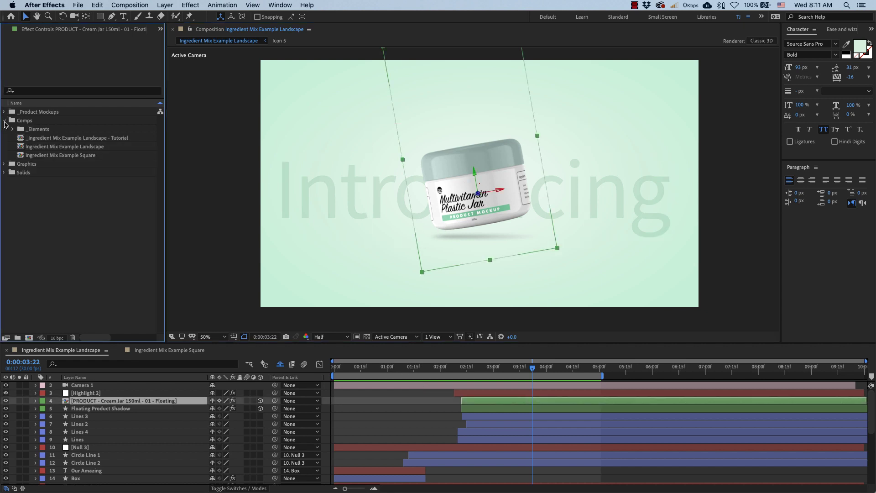
# Open the _Ingredient Mix Example Landscape - Tutorial comp, preview it, and settle on frame 03:03
pyautogui.doubleClick(82, 139)
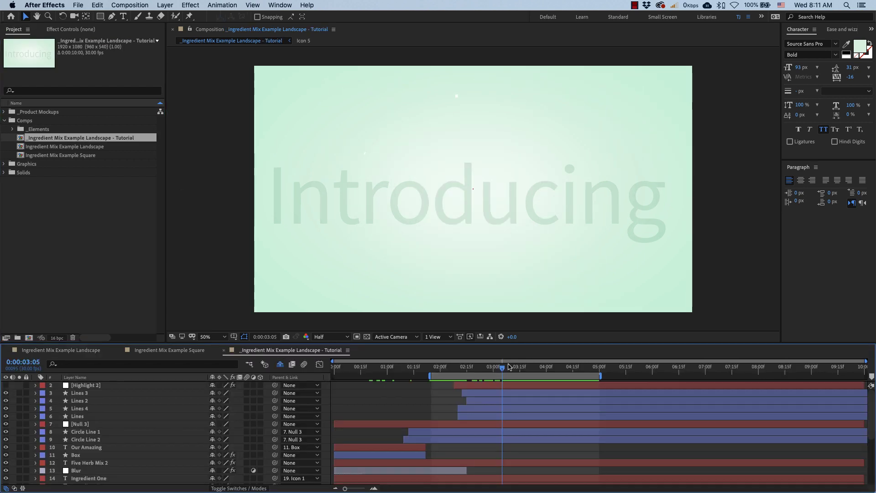
pyautogui.moveTo(503, 367); pyautogui.dragTo(335, 368)
pyautogui.press('b')
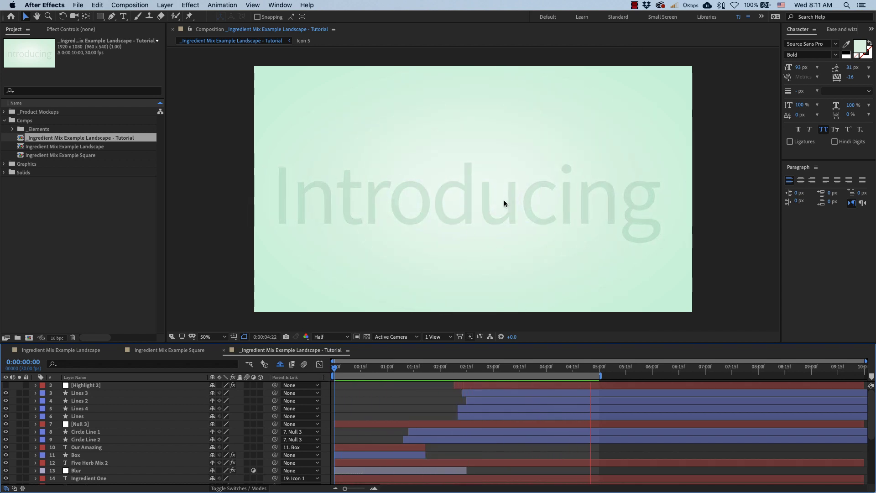
pyautogui.click(496, 367)
pyautogui.moveTo(508, 368); pyautogui.dragTo(498, 367)
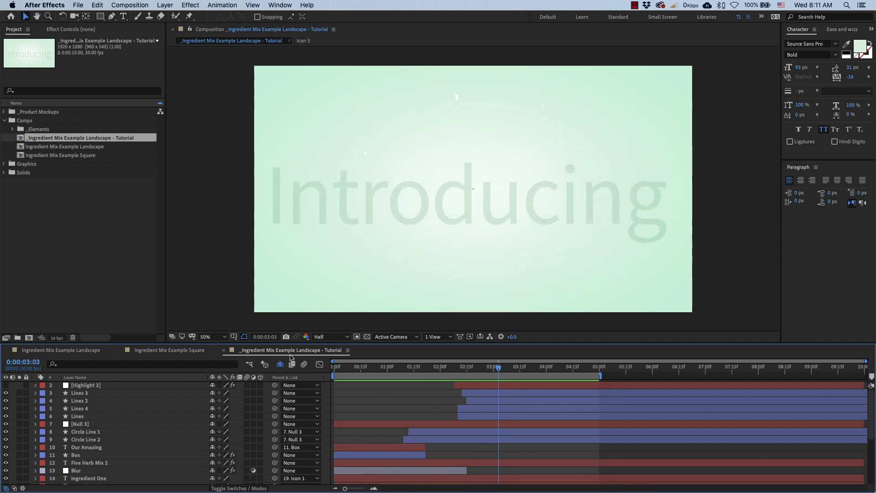
# Expand _Product Mockups > 2. PRODUCT and open the _PRODUCT COMPS composition
pyautogui.click(5, 112)
pyautogui.click(40, 113)
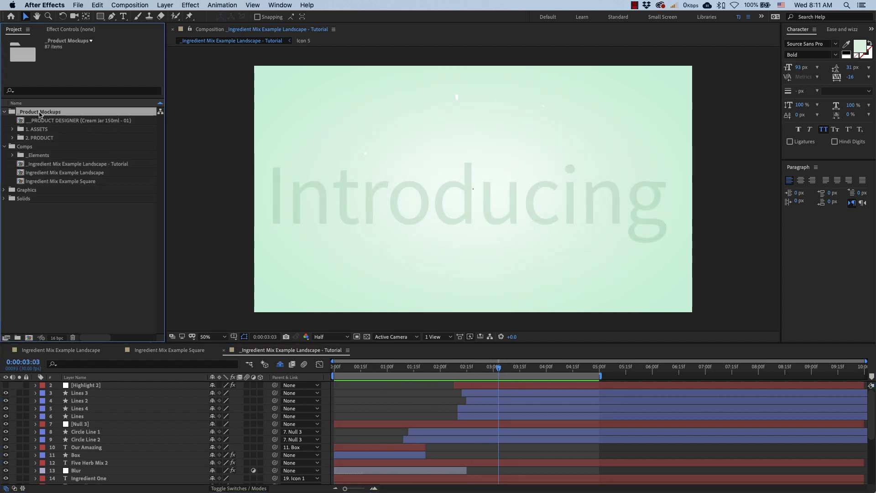
pyautogui.click(12, 138)
pyautogui.click(61, 147)
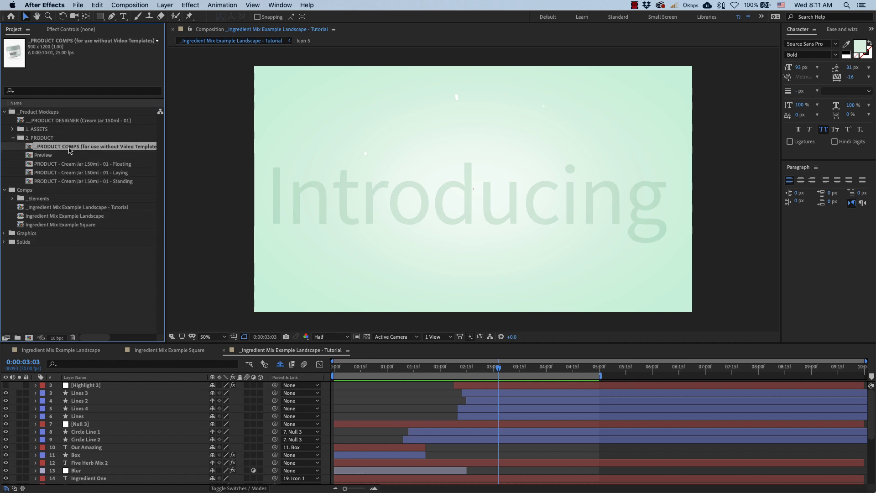
pyautogui.doubleClick(93, 147)
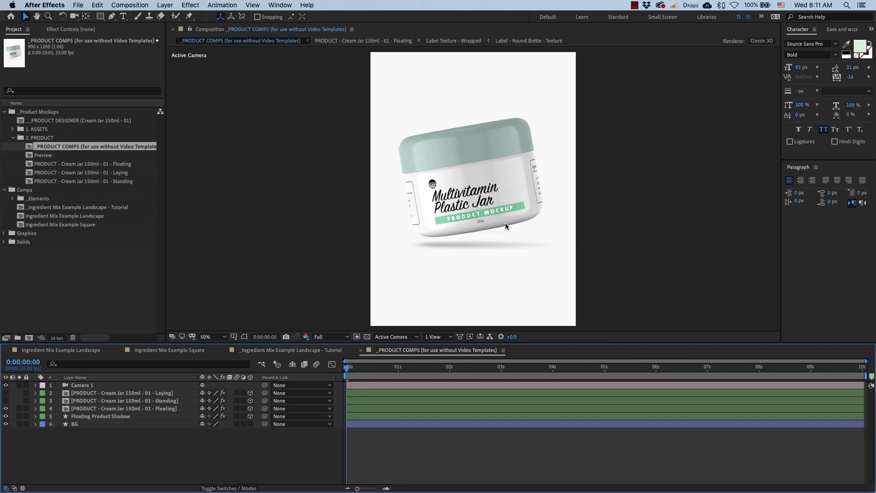
# Copy the Floating jar and Floating Product Shadow layers, close _PRODUCT COMPS, and paste them into the Tutorial comp
pyautogui.click(142, 409)
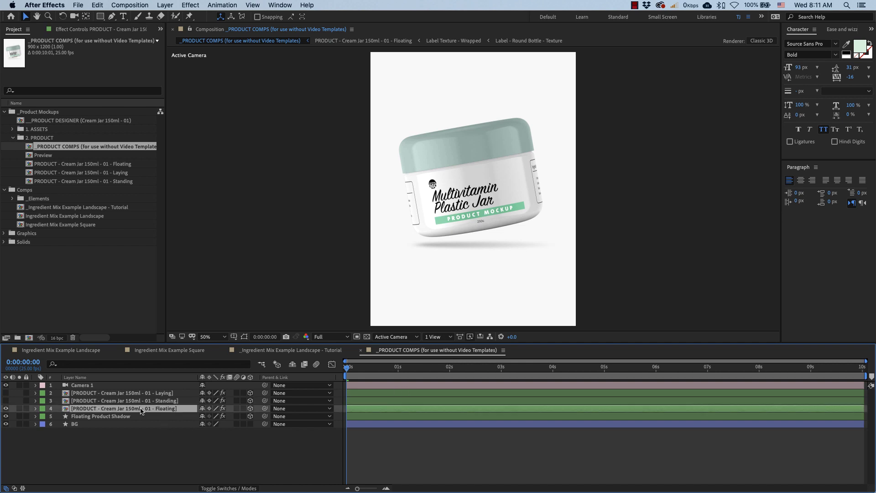
pyautogui.keyDown('shift'); pyautogui.click(126, 416); pyautogui.keyUp('shift')
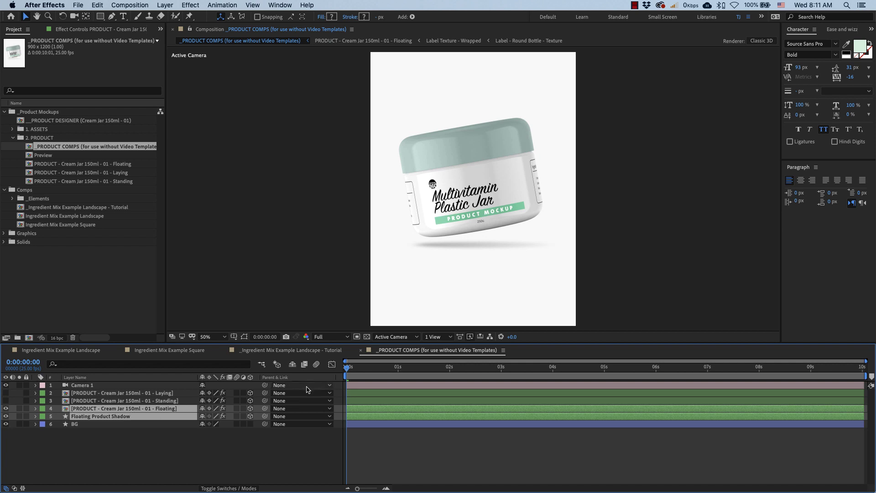
pyautogui.click(361, 351)
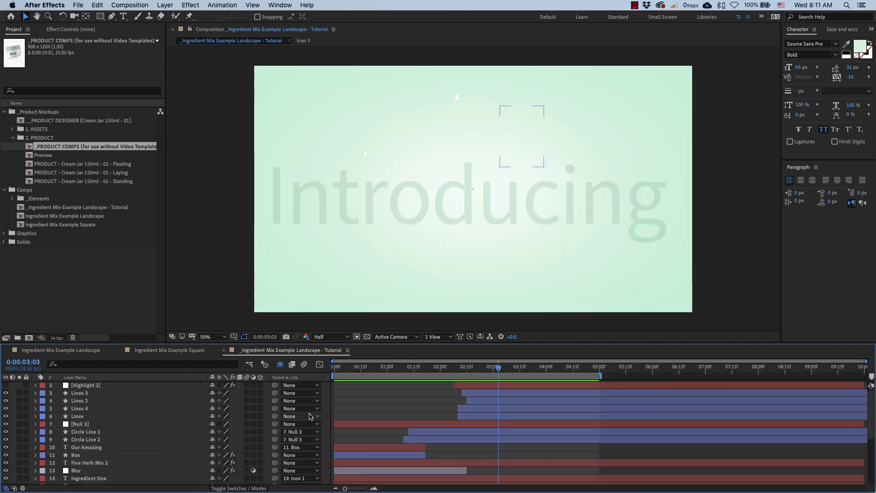
pyautogui.press('super+v')
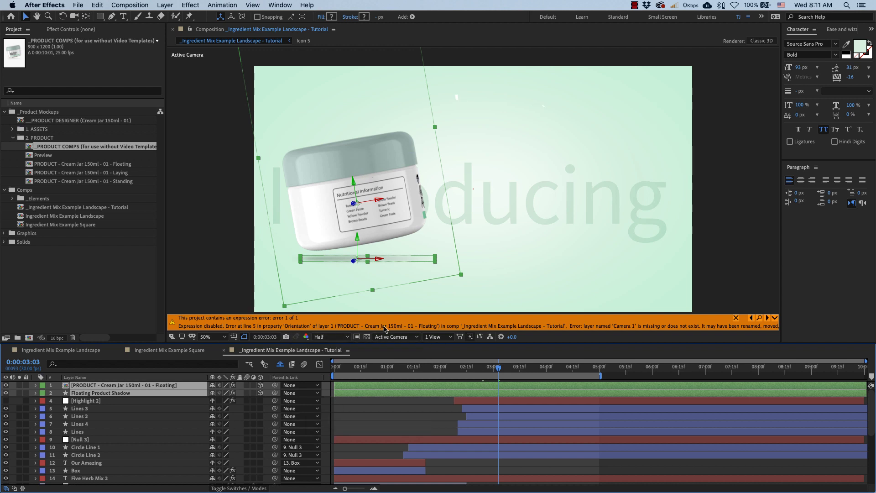
# Add a new camera layer to the Tutorial comp with its default settings
pyautogui.rightClick(14, 389)
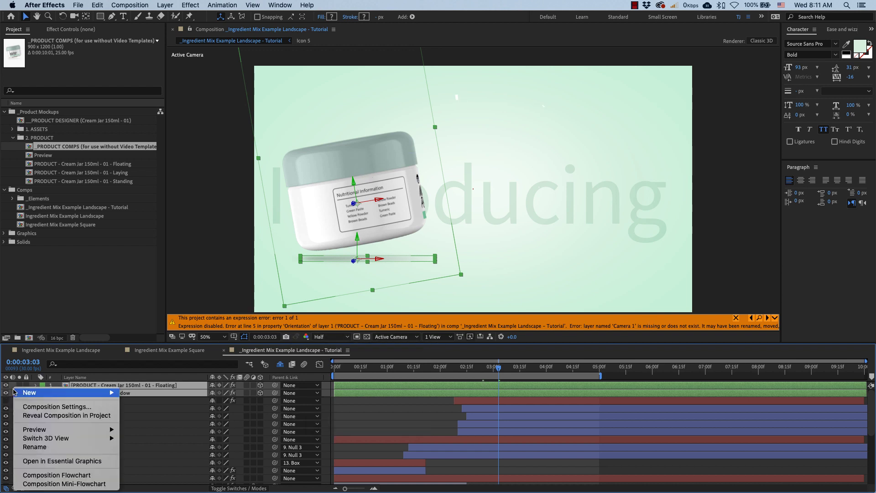
pyautogui.moveTo(38, 393)
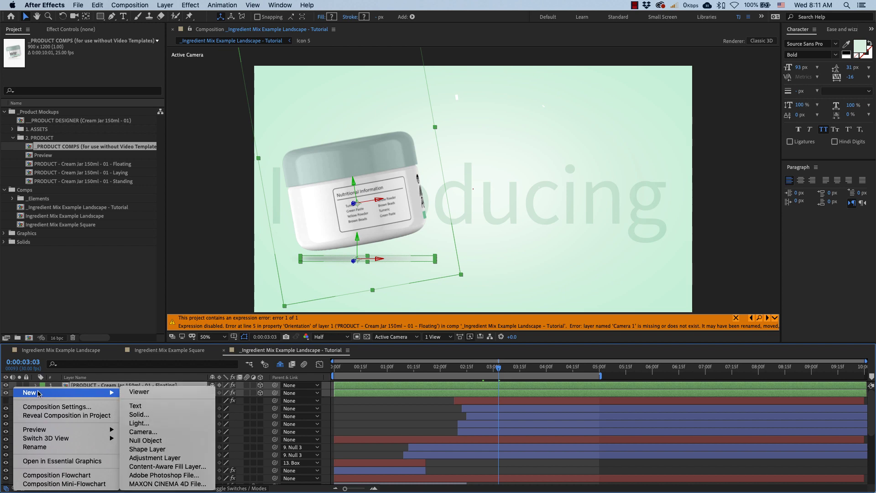
pyautogui.click(152, 432)
pyautogui.press('Return')
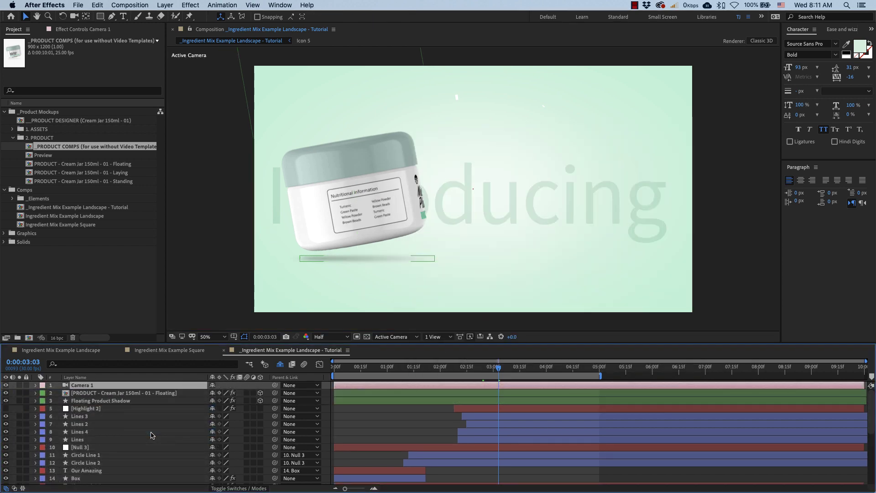
# Move the jar and shadow layers below Highlight 2, then nudge the jar right and up toward centre
pyautogui.click(124, 393)
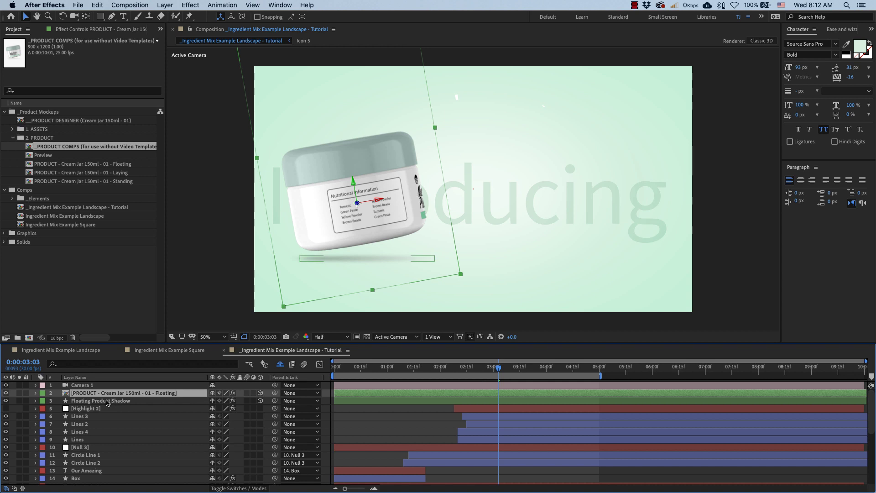
pyautogui.keyDown('shift'); pyautogui.click(109, 401); pyautogui.keyUp('shift')
pyautogui.moveTo(104, 402); pyautogui.dragTo(96, 415)
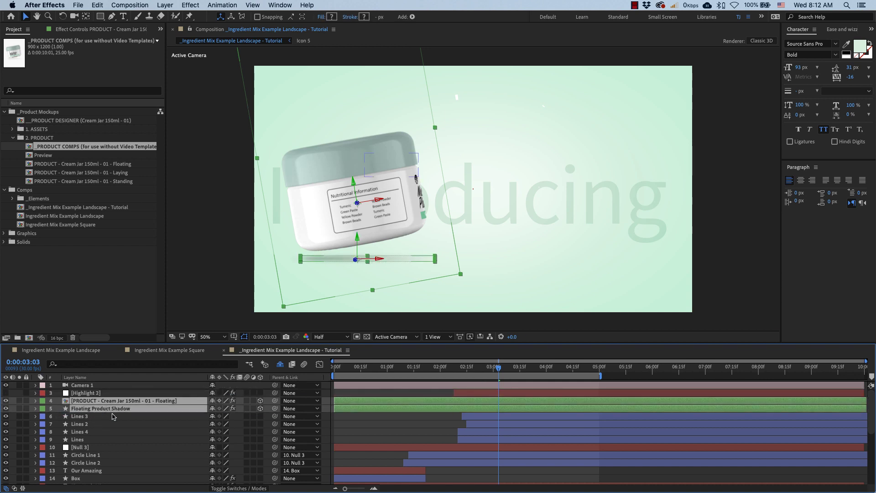
pyautogui.click(412, 401)
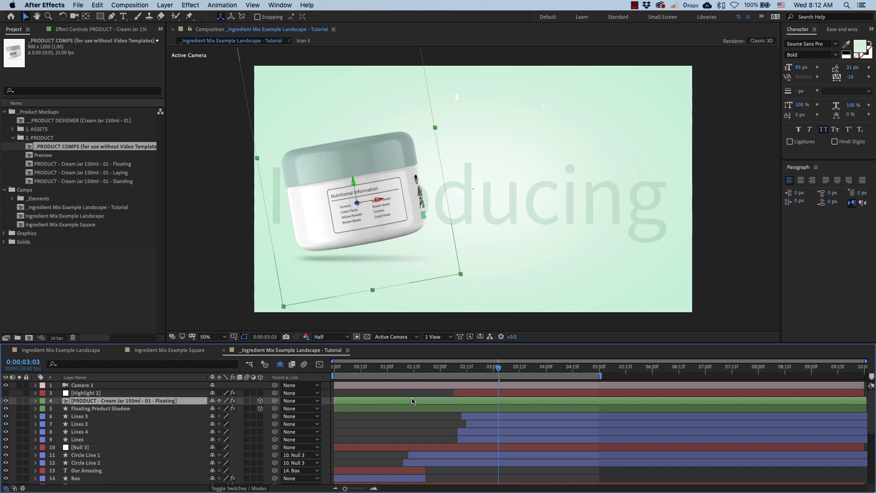
pyautogui.hotkey('shift', 'Right')
pyautogui.hotkey('shift', 'Right')
pyautogui.hotkey('shift', 'Right')
pyautogui.hotkey('shift', 'Right')
pyautogui.hotkey('shift', 'Right')
pyautogui.hotkey('shift', 'Right')
pyautogui.hotkey('shift', 'Right')
pyautogui.hotkey('shift', 'Right')
pyautogui.hotkey('shift', 'Right')
pyautogui.hotkey('shift', 'Right')
pyautogui.hotkey('shift', 'Right')
pyautogui.hotkey('shift', 'Right')
pyautogui.hotkey('shift', 'Right')
pyautogui.hotkey('shift', 'Right')
pyautogui.hotkey('shift', 'Right')
pyautogui.hotkey('shift', 'Right')
pyautogui.hotkey('shift', 'Right')
pyautogui.hotkey('shift', 'Right')
pyautogui.hotkey('shift', 'Right')
pyautogui.hotkey('shift', 'Right')
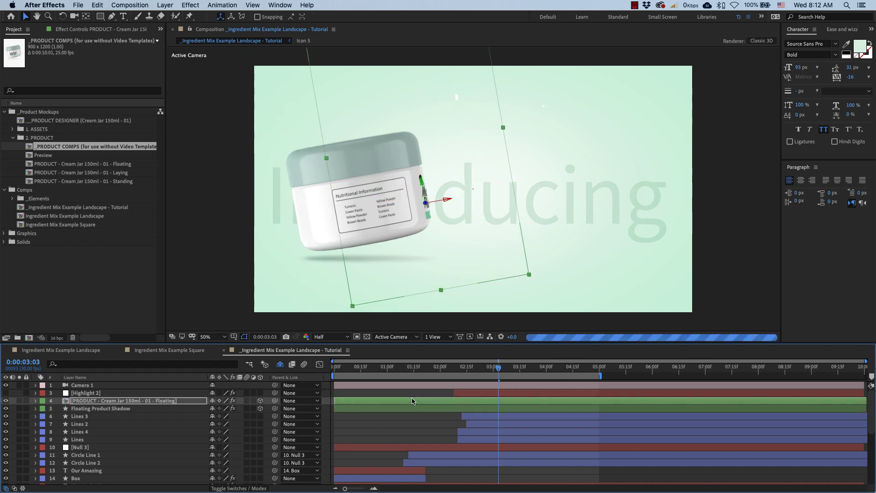
pyautogui.hotkey('shift', 'Up')
pyautogui.hotkey('shift', 'Up')
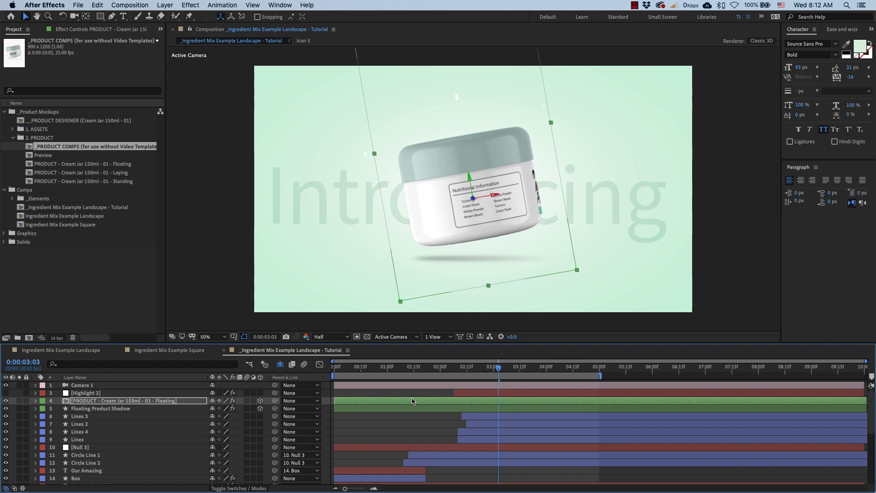
# Scale the jar to 65%, nudge the shadow up beneath it, and move to frame 03:09
pyautogui.press('s')
pyautogui.click(233, 408)
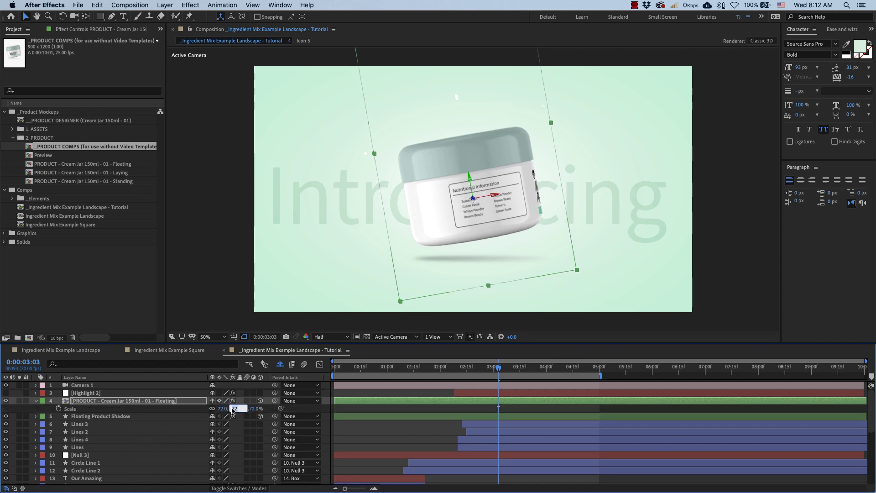
pyautogui.press('Return')
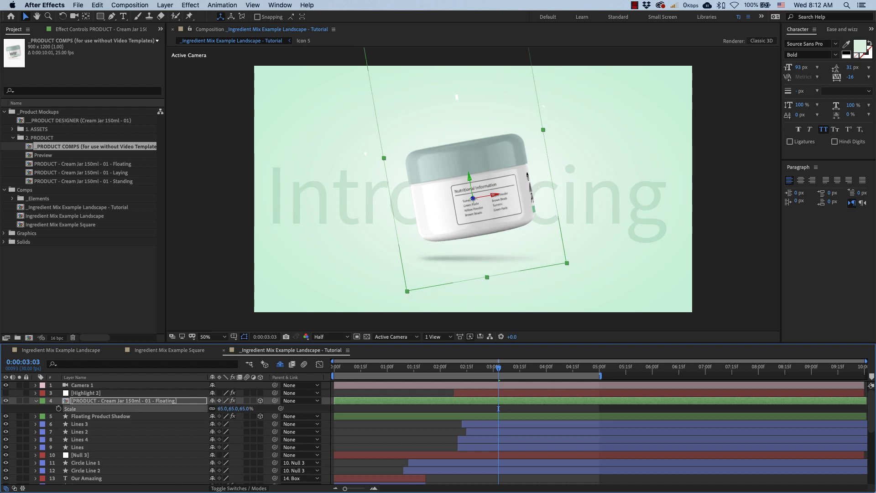
pyautogui.click(507, 417)
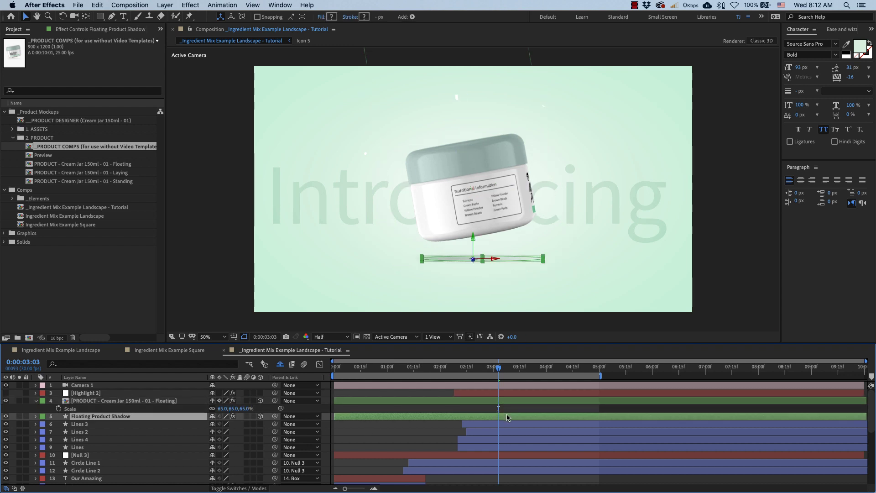
pyautogui.hotkey('shift', 'Up')
pyautogui.hotkey('shift', 'Up')
pyautogui.hotkey('shift', 'Up')
pyautogui.hotkey('shift', 'Up')
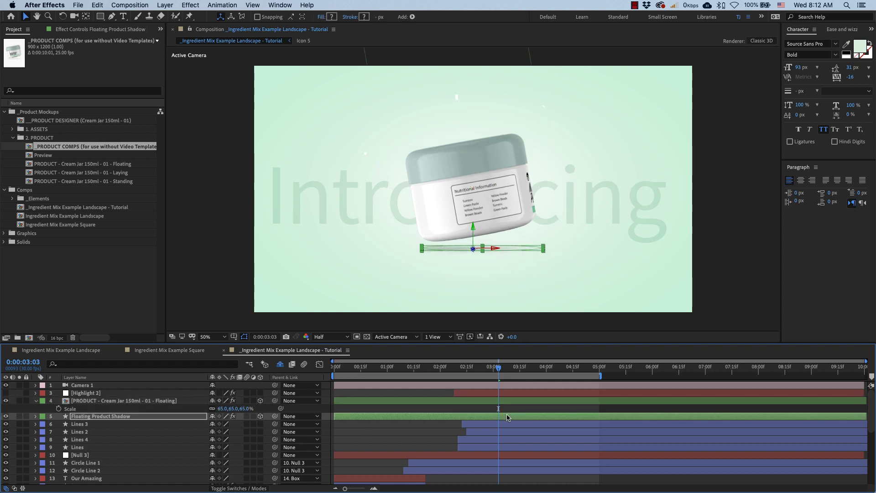
pyautogui.click(487, 409)
pyautogui.moveTo(498, 373); pyautogui.dragTo(510, 373)
pyautogui.click(494, 399)
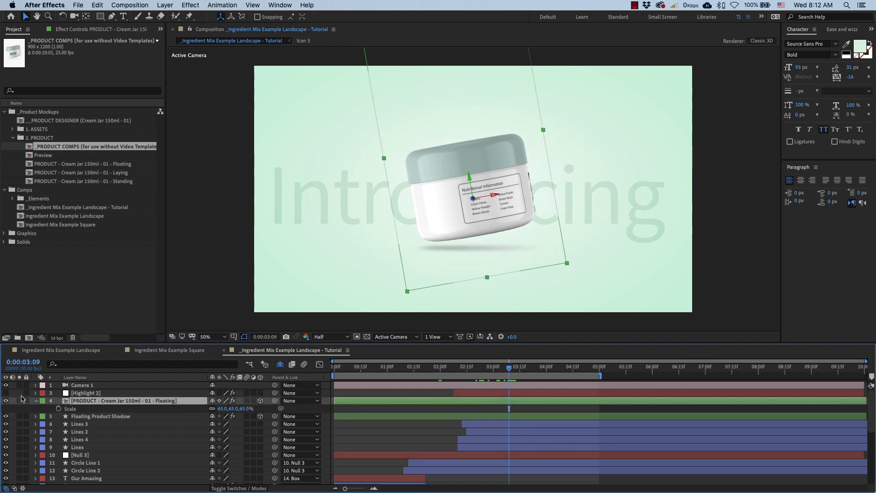
pyautogui.click(36, 401)
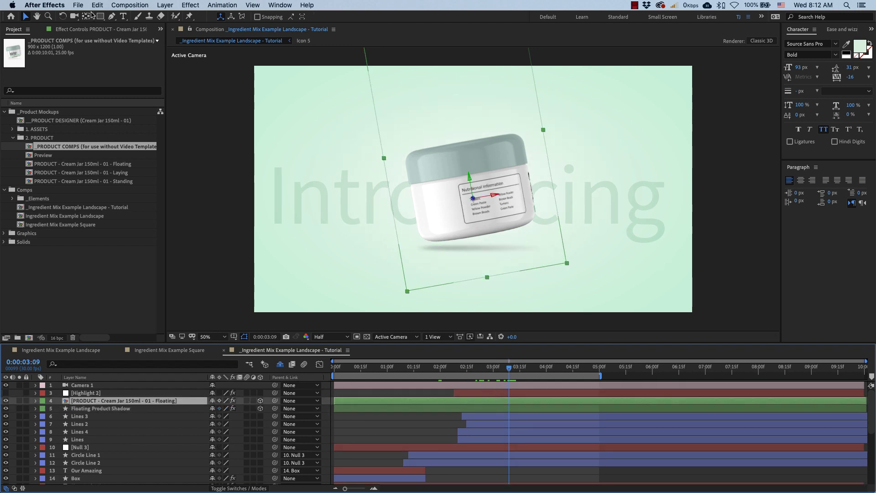
# Turn off the Product Rotation Angle animation and set the angle to 0x+360°
pyautogui.click(89, 30)
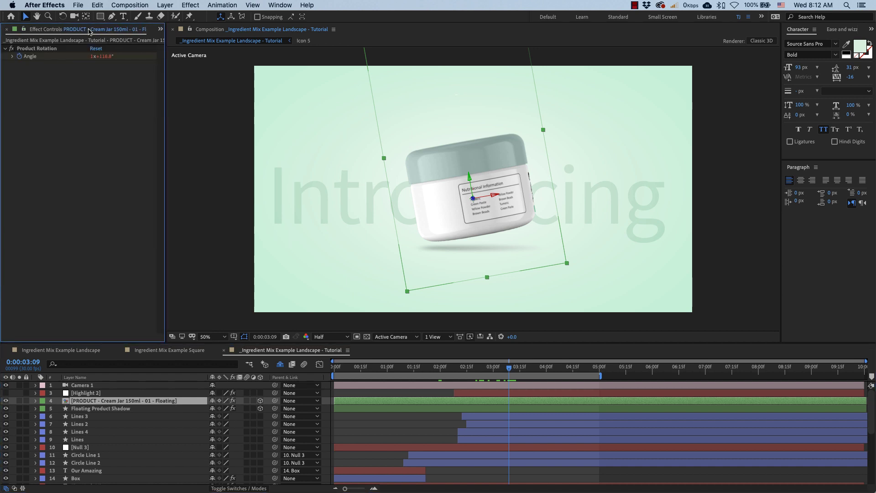
pyautogui.click(19, 58)
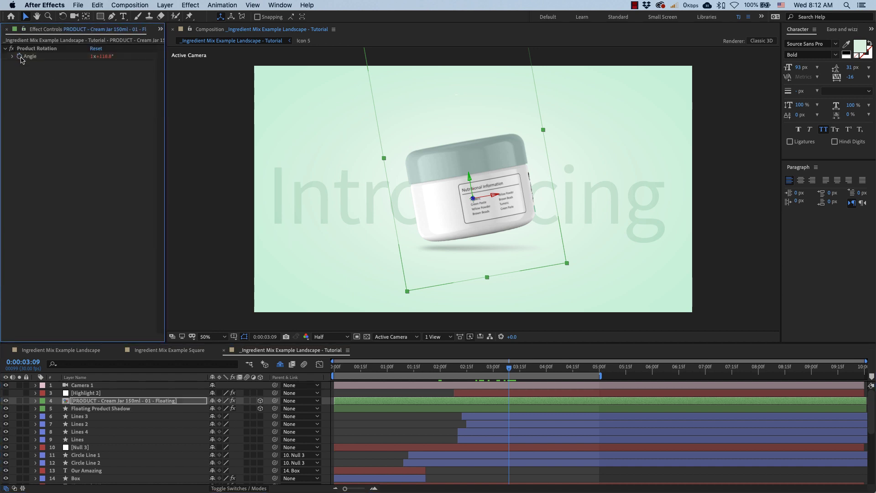
pyautogui.click(93, 57)
pyautogui.write('0')
pyautogui.press('Tab')
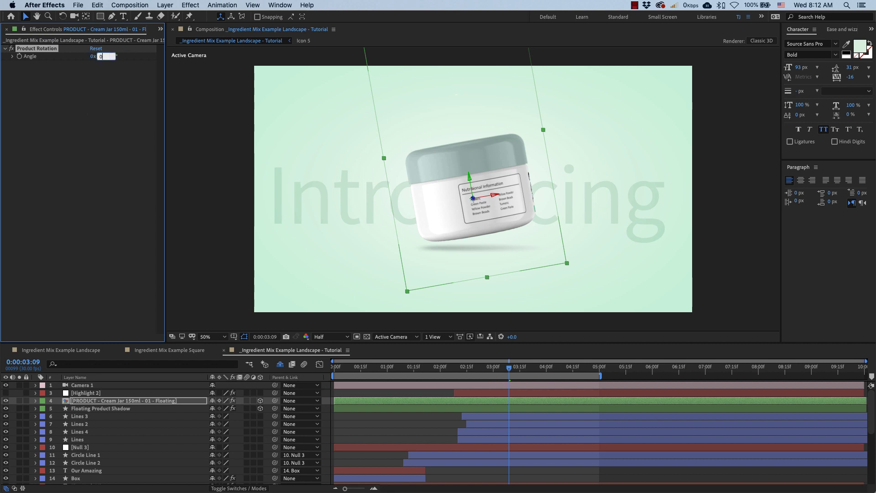
pyautogui.write('360')
pyautogui.press('Return')
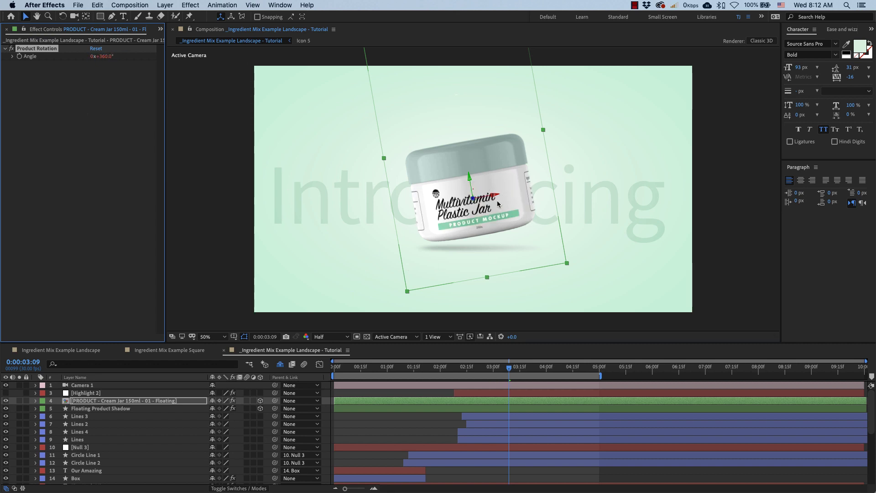
# Reselect the jar layer and reveal its Scale property
pyautogui.click(438, 421)
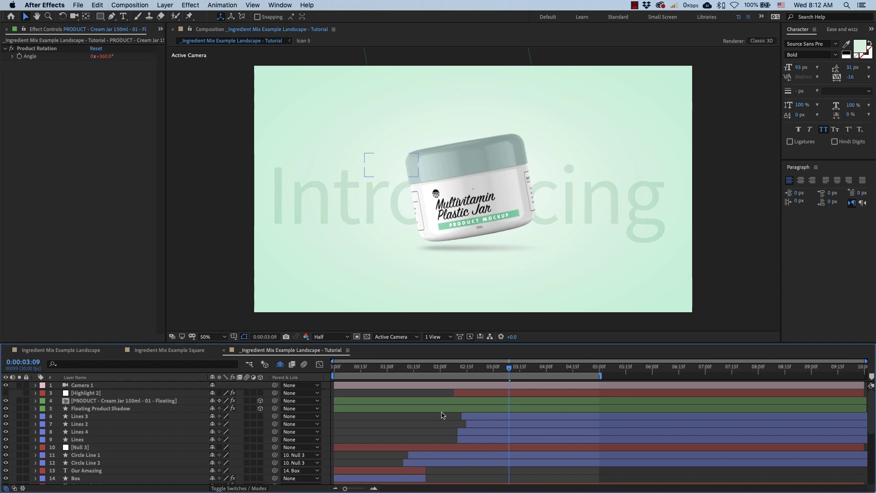
pyautogui.click(499, 395)
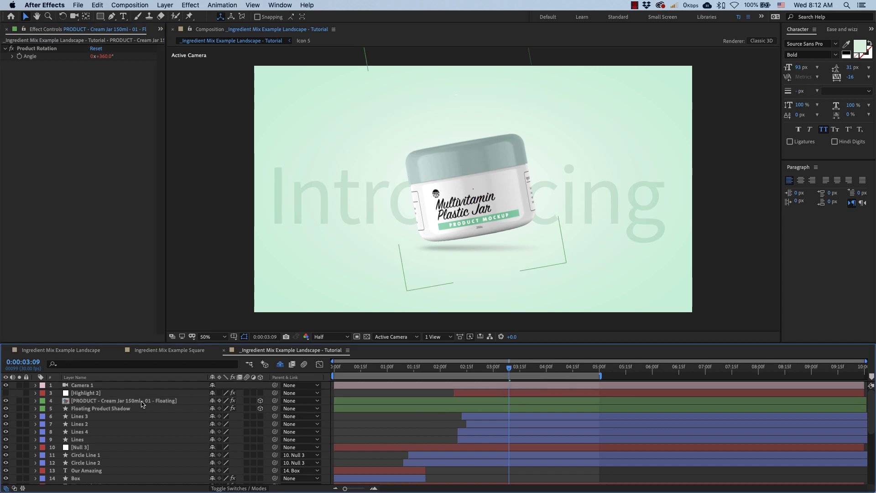
pyautogui.click(138, 400)
pyautogui.press('s')
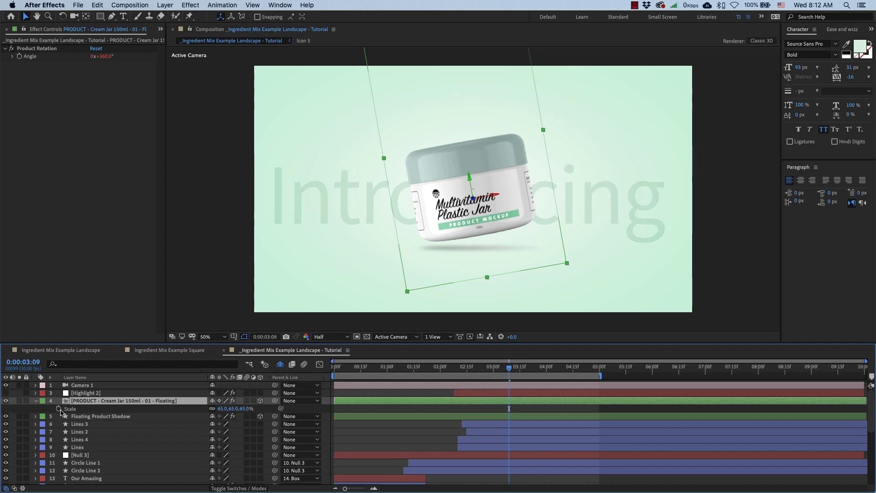
# Keyframe the jar's Scale at 65% at 3:09 and at 0% a few frames earlier
pyautogui.hotkey('alt', 'shift', 's')
pyautogui.moveTo(504, 371); pyautogui.dragTo(473, 375)
pyautogui.click(245, 408)
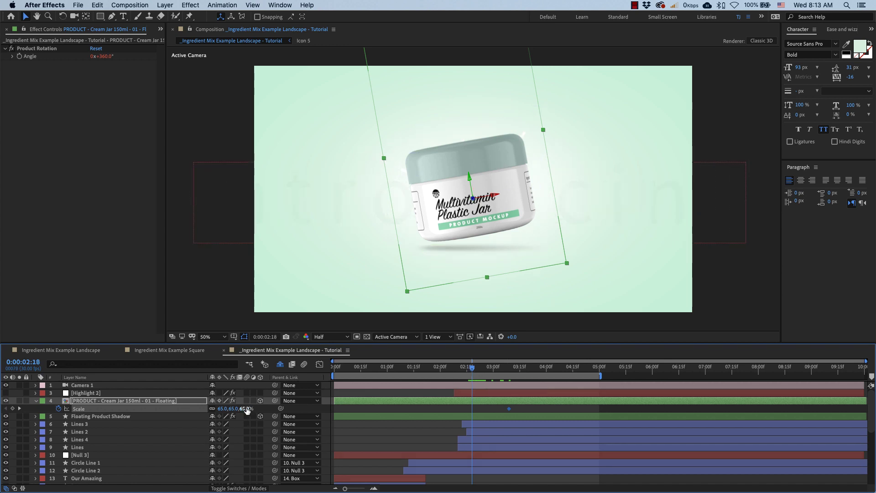
pyautogui.write('0')
pyautogui.press('Return')
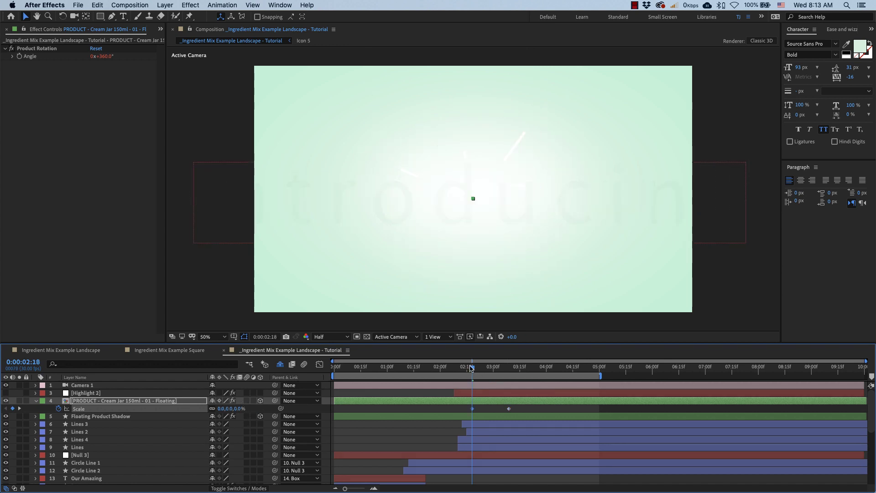
pyautogui.moveTo(472, 368); pyautogui.dragTo(509, 370)
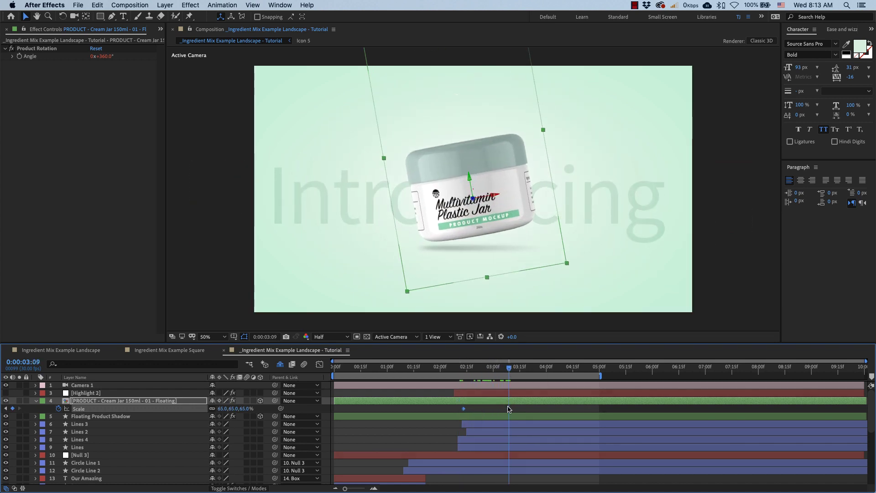
pyautogui.moveTo(509, 409); pyautogui.dragTo(495, 409)
# Add a 70% overshoot Scale keyframe at 02:25 between the 0% and 65% keys
pyautogui.click(527, 413)
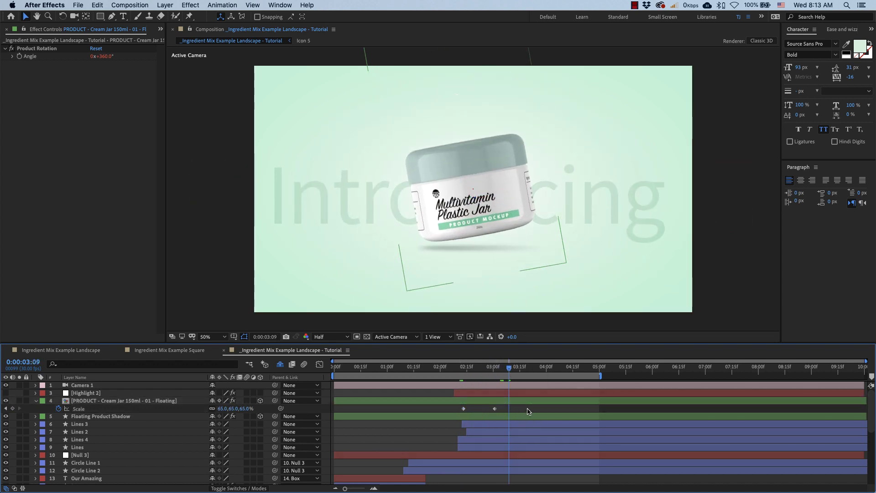
pyautogui.moveTo(510, 370); pyautogui.dragTo(530, 368)
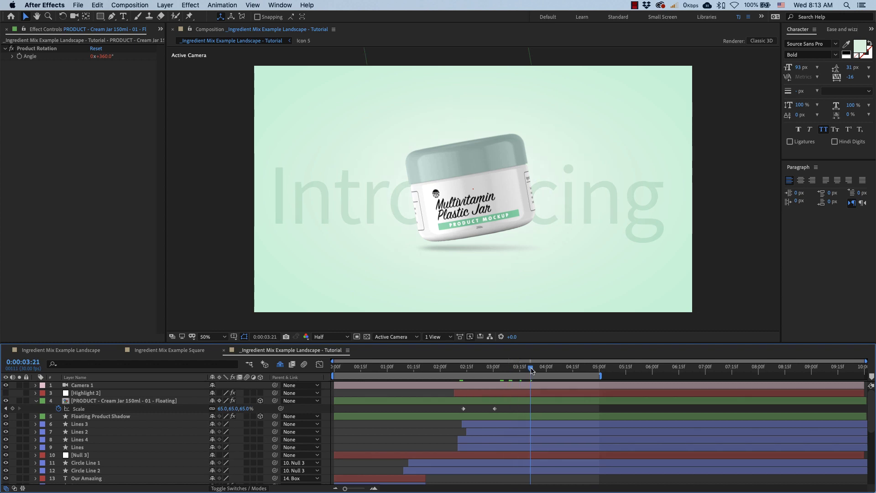
pyautogui.click(495, 408)
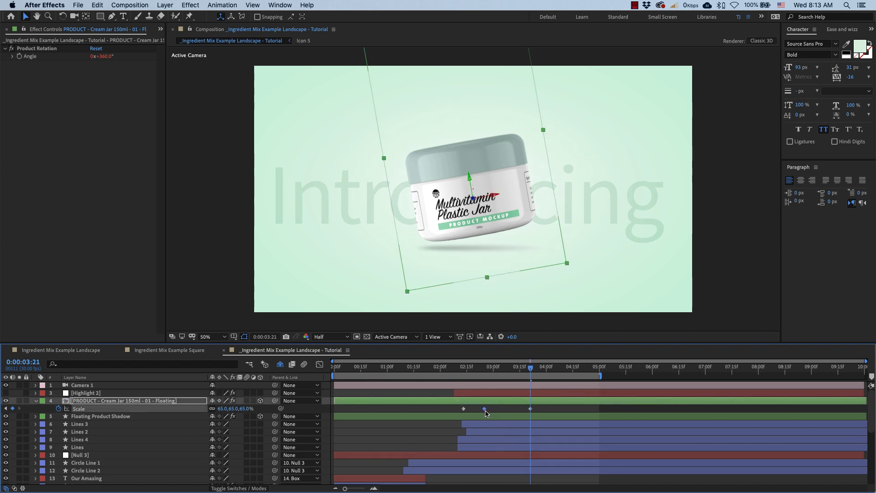
pyautogui.moveTo(529, 370); pyautogui.dragTo(485, 377)
pyautogui.click(247, 408)
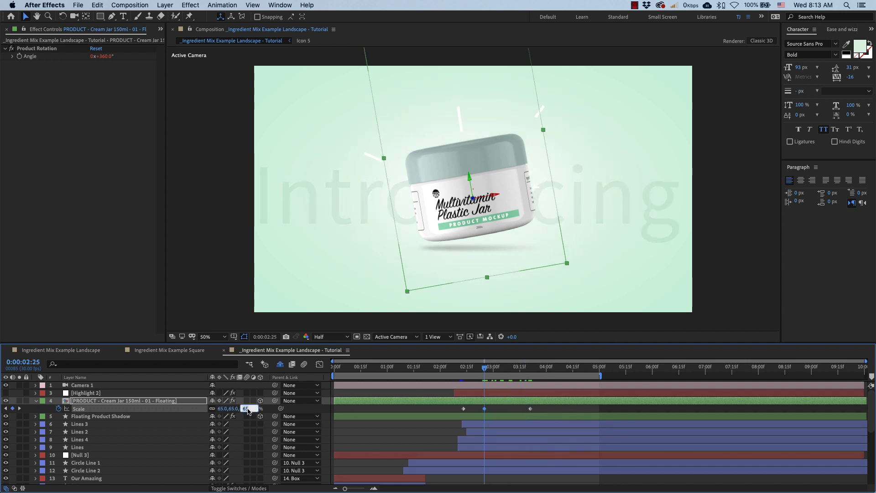
pyautogui.write('70')
pyautogui.press('Return')
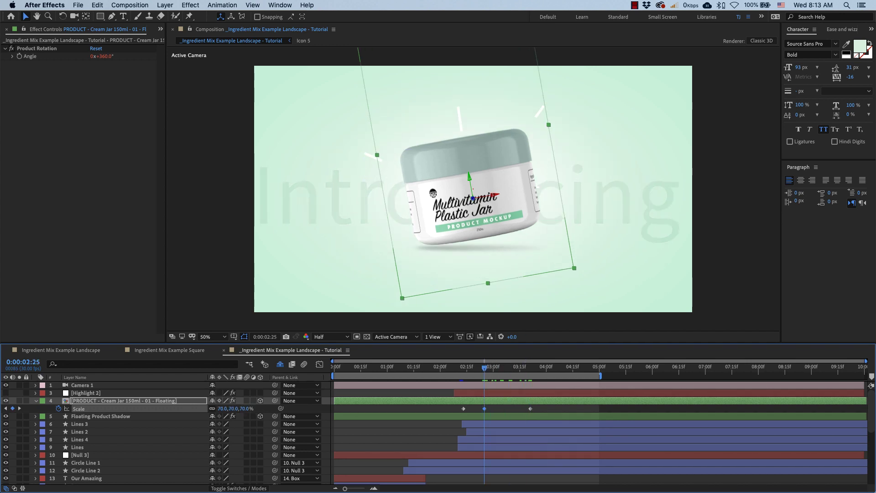
# Apply Keyframe Assistant easing to the 70% and final 65% Scale keyframes
pyautogui.rightClick(485, 408)
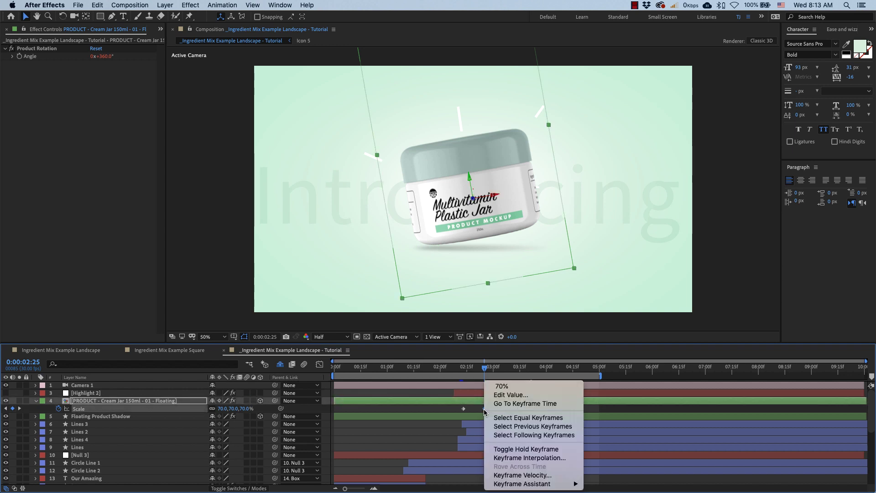
pyautogui.moveTo(534, 484)
pyautogui.click(608, 432)
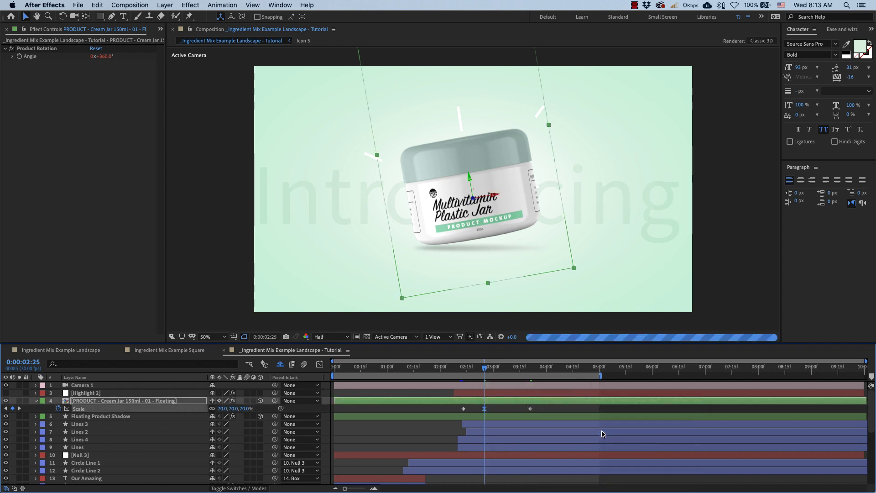
pyautogui.rightClick(530, 408)
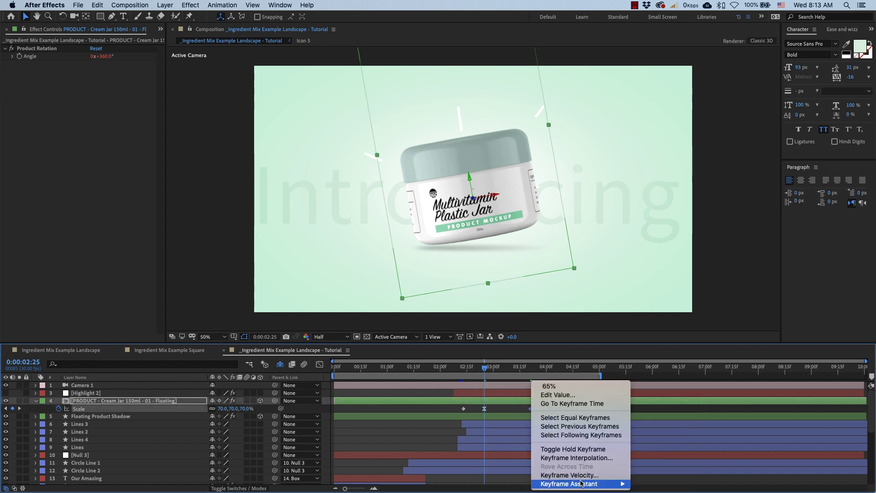
pyautogui.moveTo(593, 483)
pyautogui.click(665, 440)
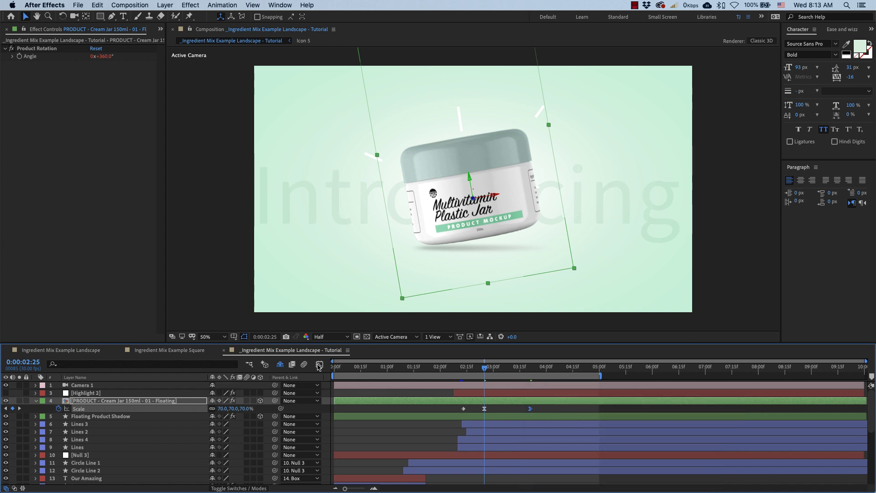
# Show the Scale curve in the Graph Editor, zoomed in, and select its keyframes
pyautogui.click(319, 366)
pyautogui.press('=')
pyautogui.press('=')
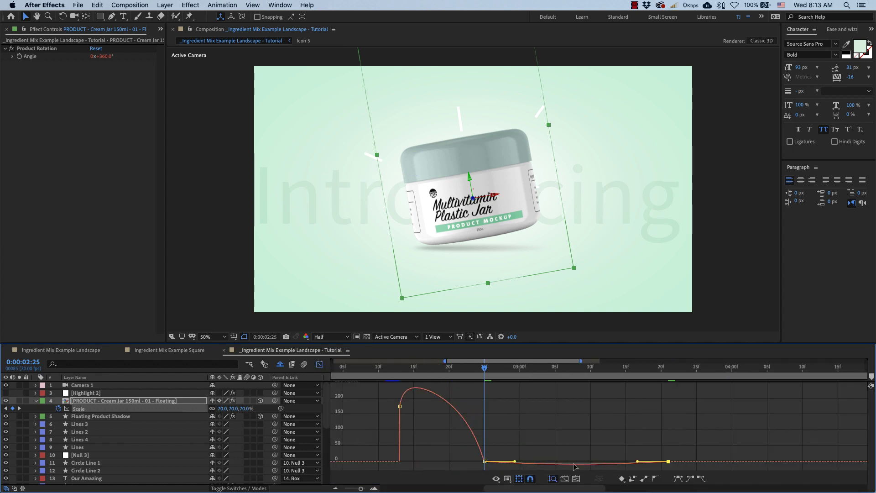
pyautogui.click(638, 462)
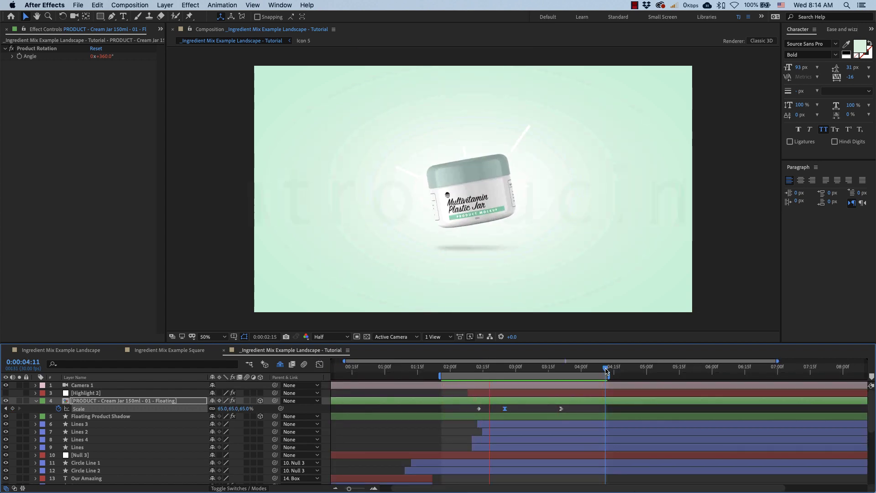
# Drag the Scale keyframe from 3:25 to about 3:10, nudge it slightly later, preview, and reselect the jar
pyautogui.click(570, 368)
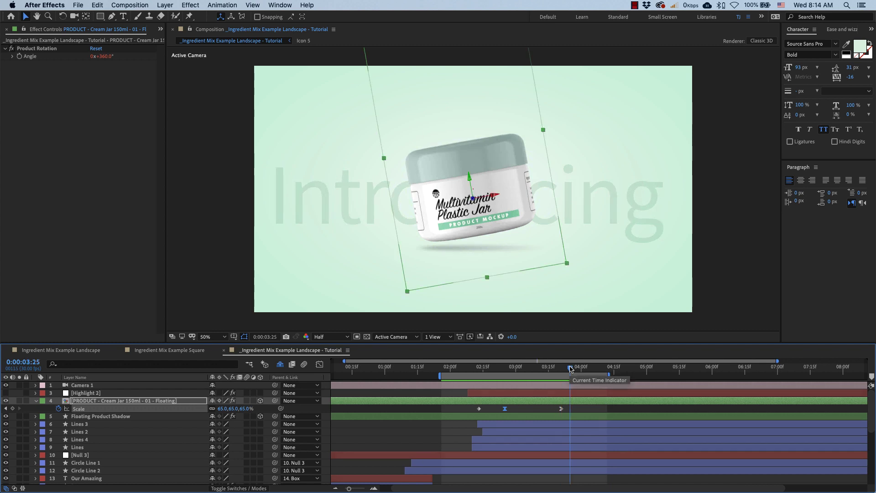
pyautogui.moveTo(562, 409); pyautogui.dragTo(543, 411)
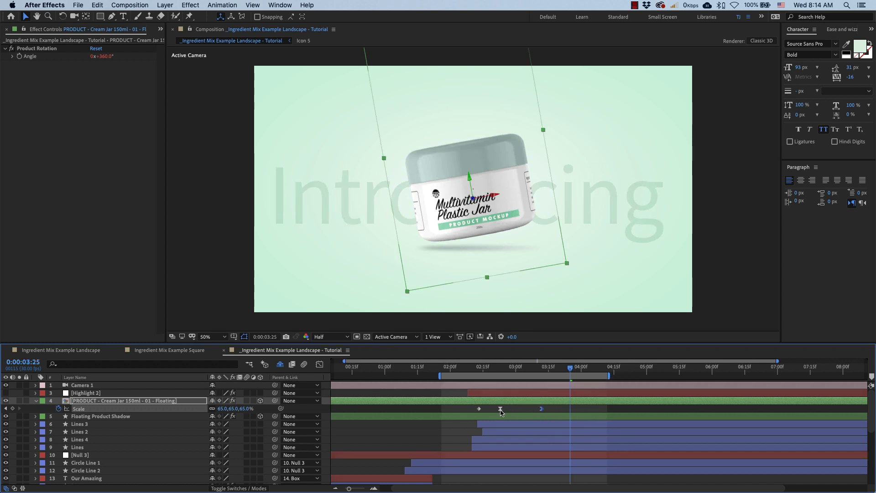
pyautogui.press('space')
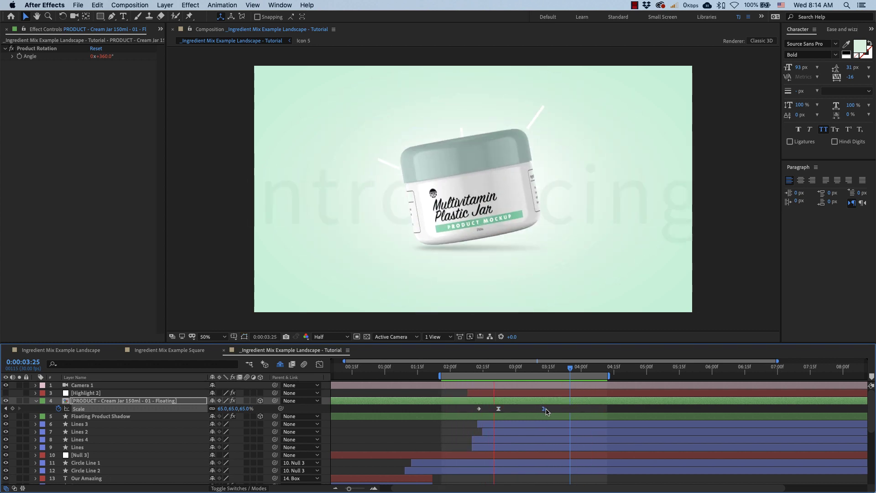
pyautogui.moveTo(542, 409); pyautogui.dragTo(550, 412)
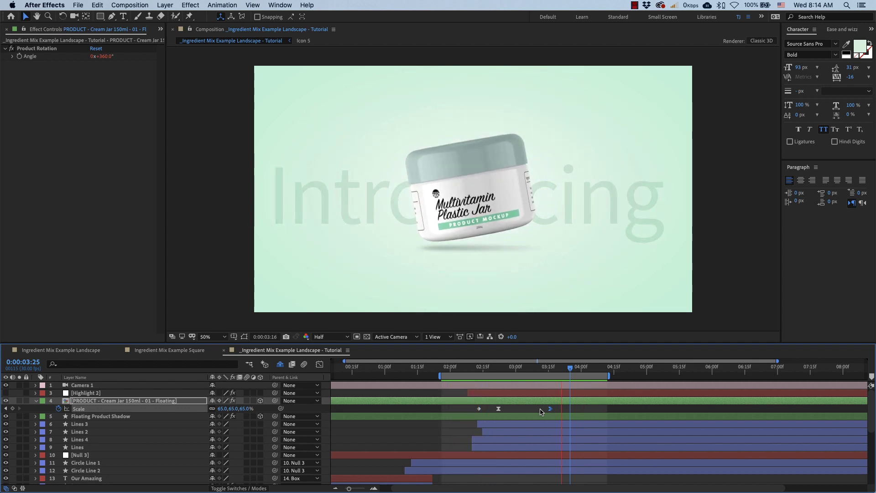
pyautogui.moveTo(529, 369); pyautogui.dragTo(553, 370)
pyautogui.click(569, 405)
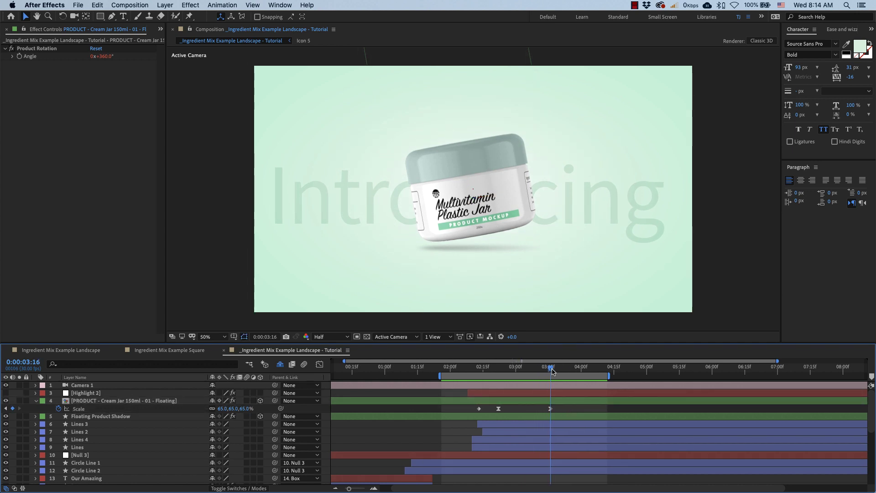
pyautogui.click(140, 400)
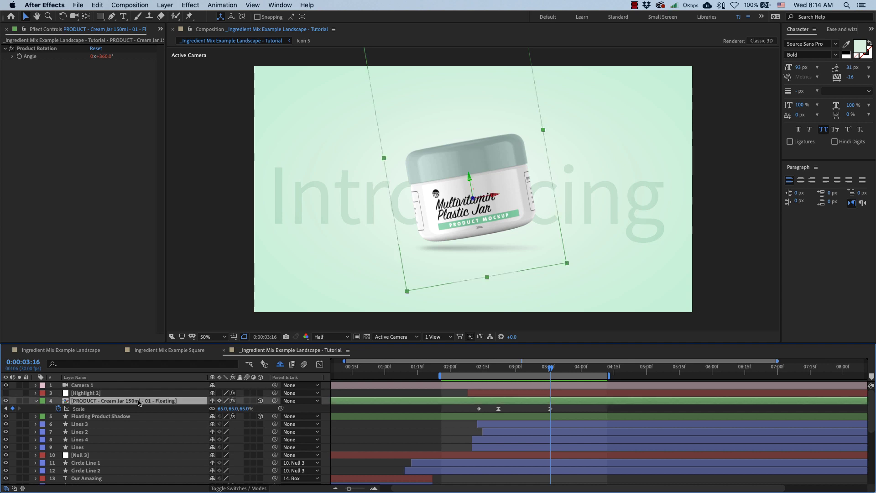
# Keyframe the Product Rotation Angle at 0x+360° near 3:16 and at 0° at 2:13
pyautogui.click(34, 49)
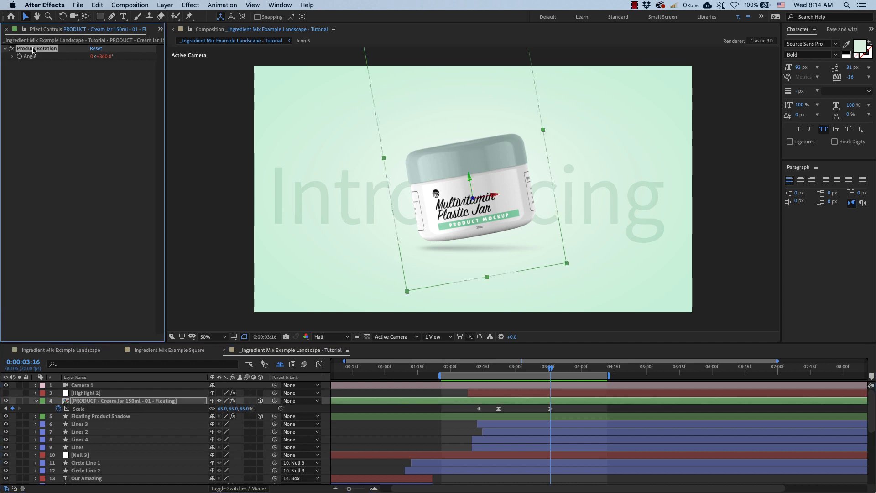
pyautogui.click(20, 56)
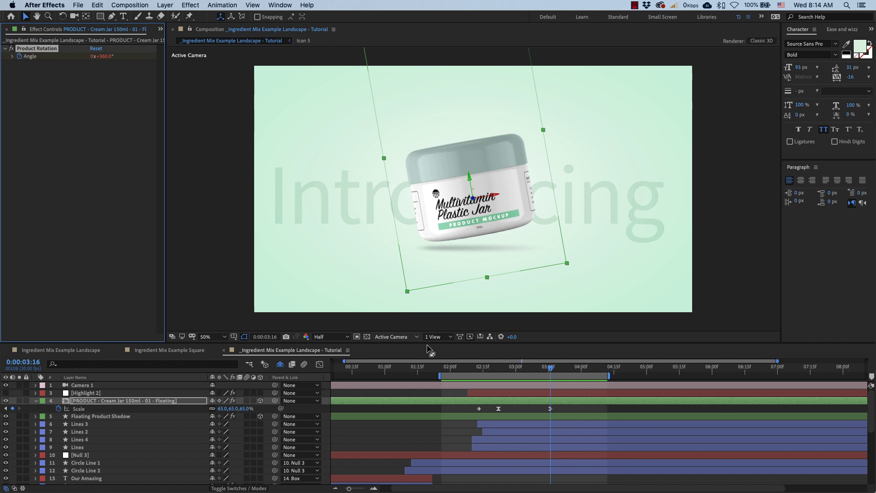
pyautogui.press('u')
pyautogui.click(550, 425)
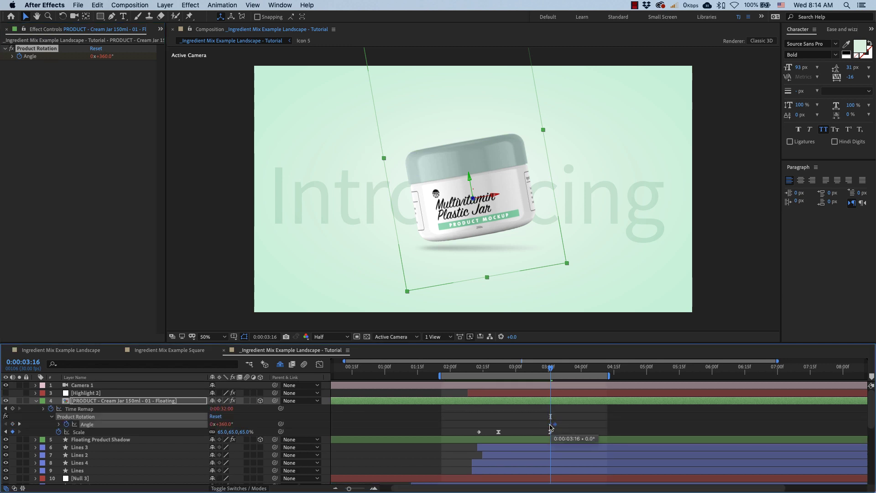
pyautogui.moveTo(543, 427); pyautogui.dragTo(542, 424)
pyautogui.click(496, 374)
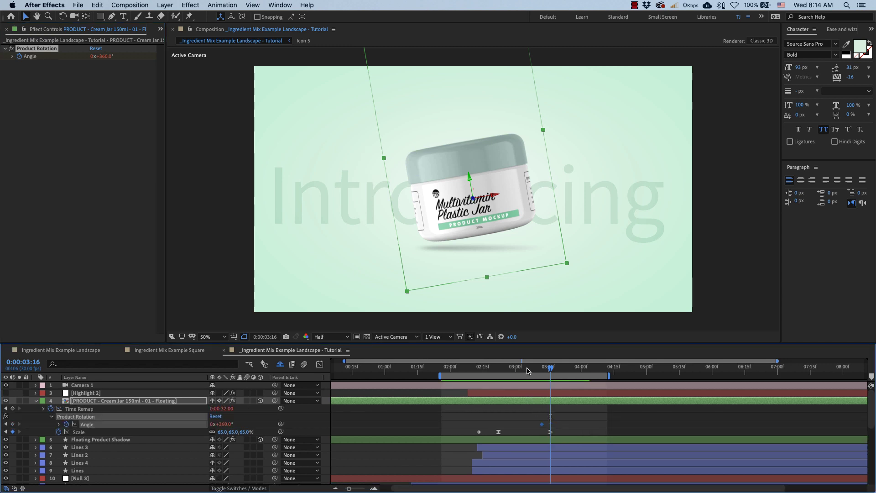
pyautogui.moveTo(496, 375); pyautogui.dragTo(478, 375)
pyautogui.click(211, 424)
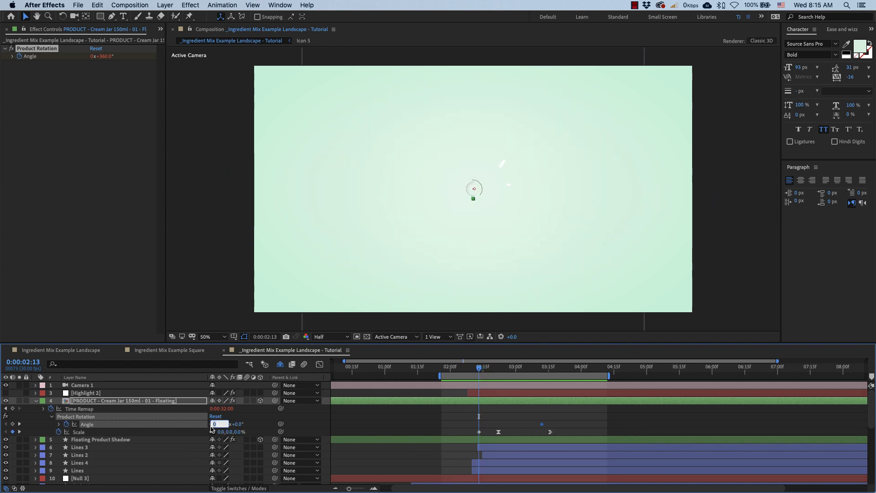
pyautogui.press('Return')
pyautogui.moveTo(479, 366); pyautogui.dragTo(539, 374)
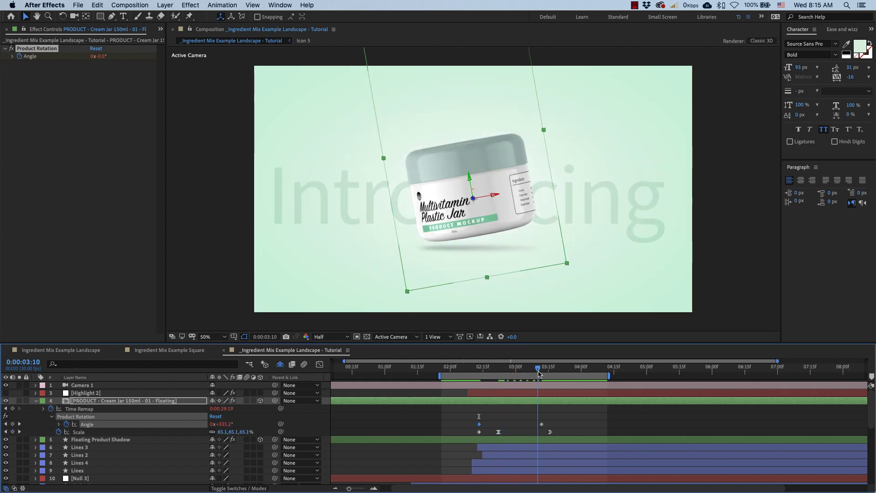
# Apply Easy Ease In to the 360° Angle keyframe and steepen the spin's starting speed
pyautogui.rightClick(541, 424)
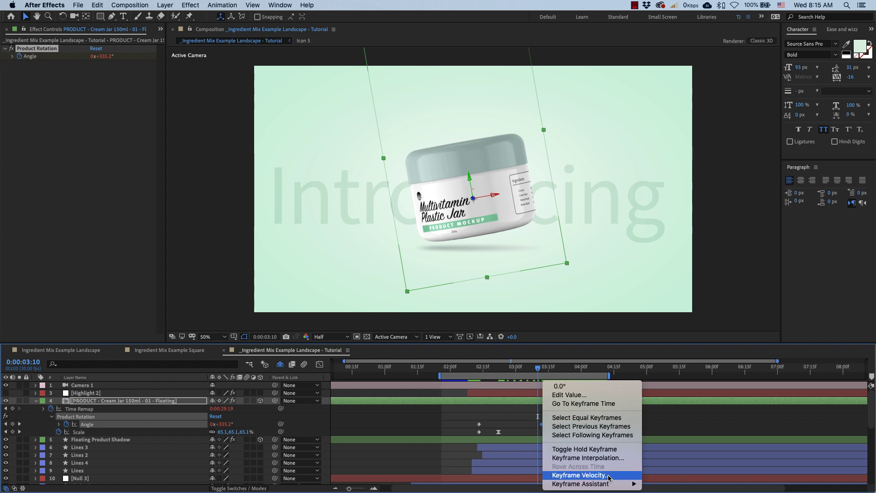
pyautogui.moveTo(629, 479)
pyautogui.click(669, 440)
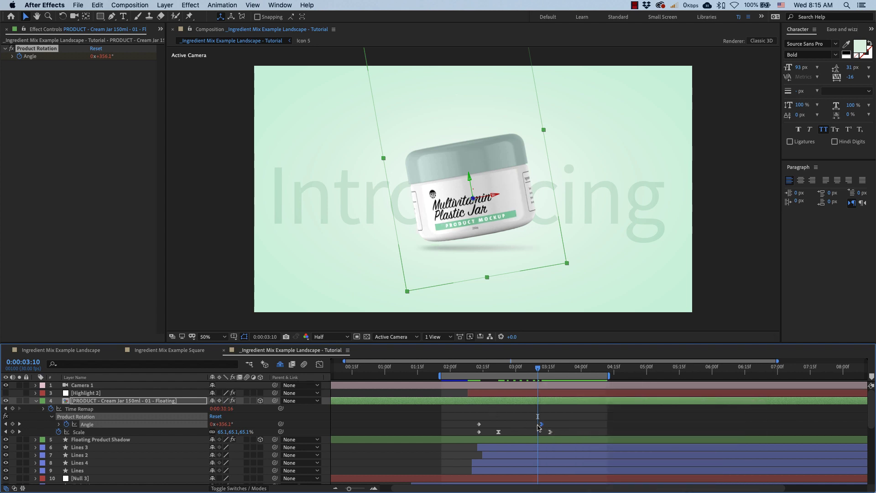
pyautogui.hotkey('shift', 'F3')
pyautogui.moveTo(531, 465); pyautogui.dragTo(509, 468)
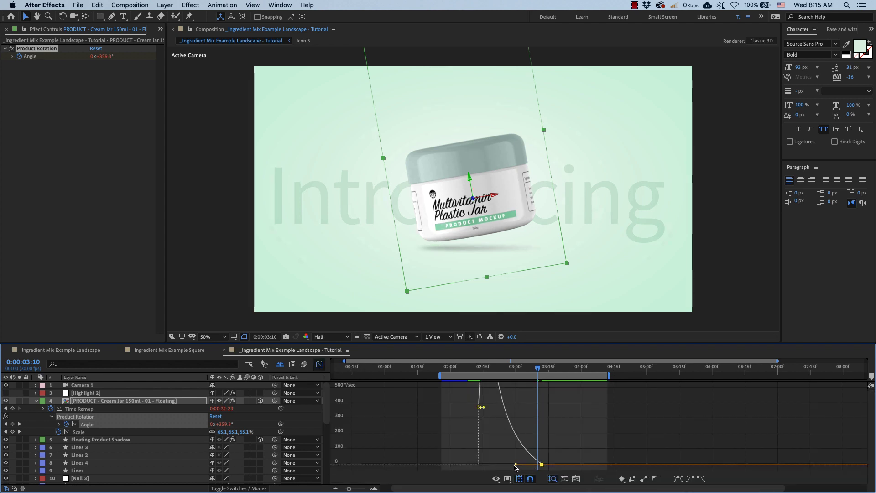
pyautogui.moveTo(479, 444); pyautogui.dragTo(480, 405)
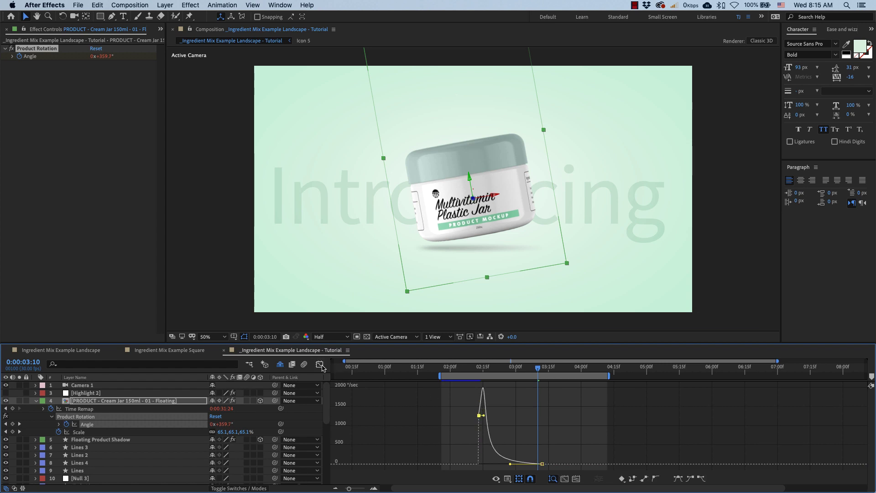
pyautogui.click(320, 364)
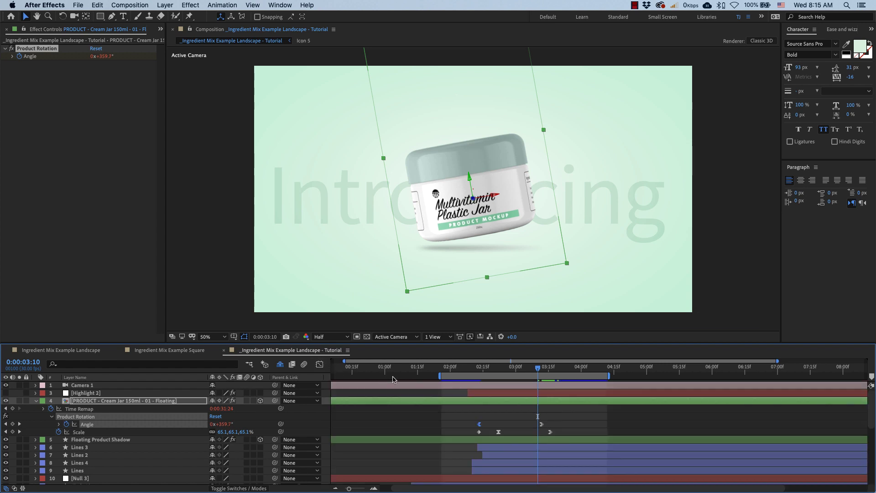
# Add a follow-on Angle keyframe of 1x+10.0° at 5:14
pyautogui.click(653, 375)
pyautogui.press('space')
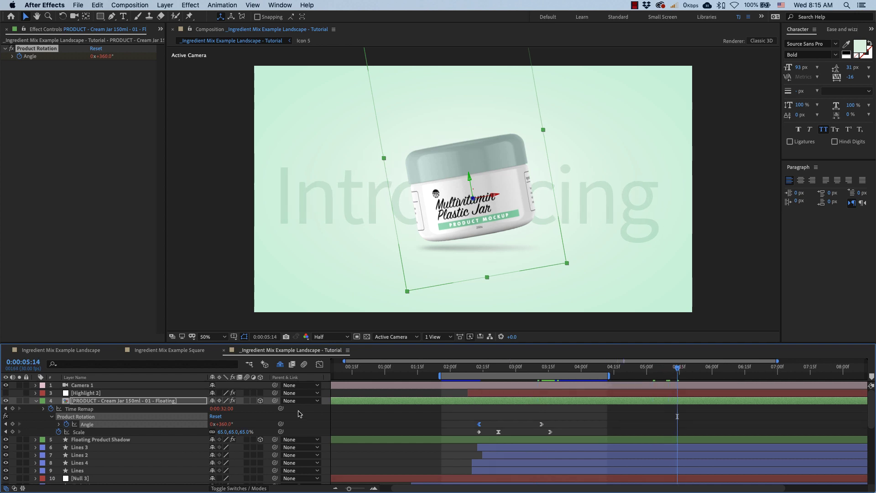
pyautogui.click(228, 424)
pyautogui.write('0')
pyautogui.press('Return')
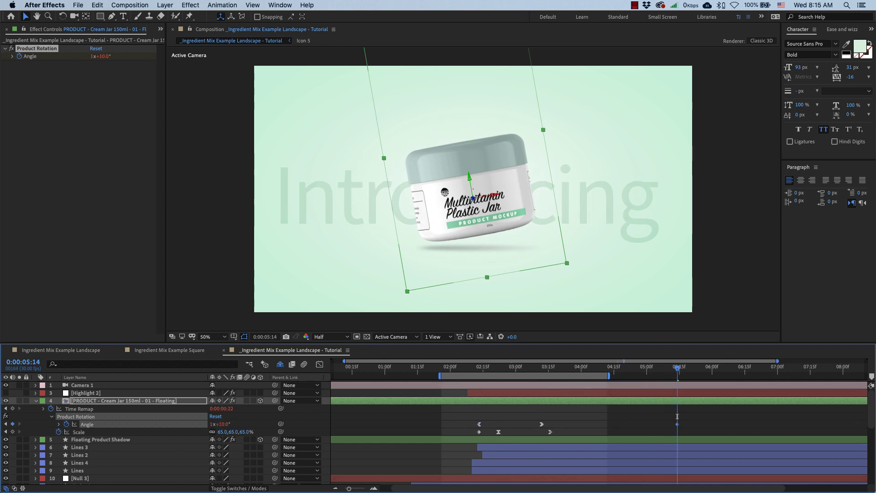
# At the 360° keyframe, match the Angle's incoming speed to its outgoing speed in the graph
pyautogui.moveTo(677, 368); pyautogui.dragTo(542, 368)
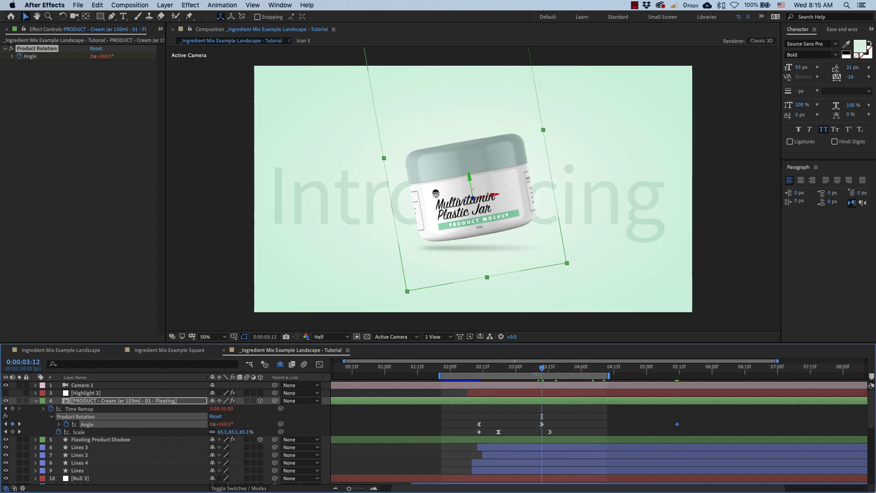
pyautogui.click(319, 364)
pyautogui.press('=')
pyautogui.press('=')
pyautogui.press('=')
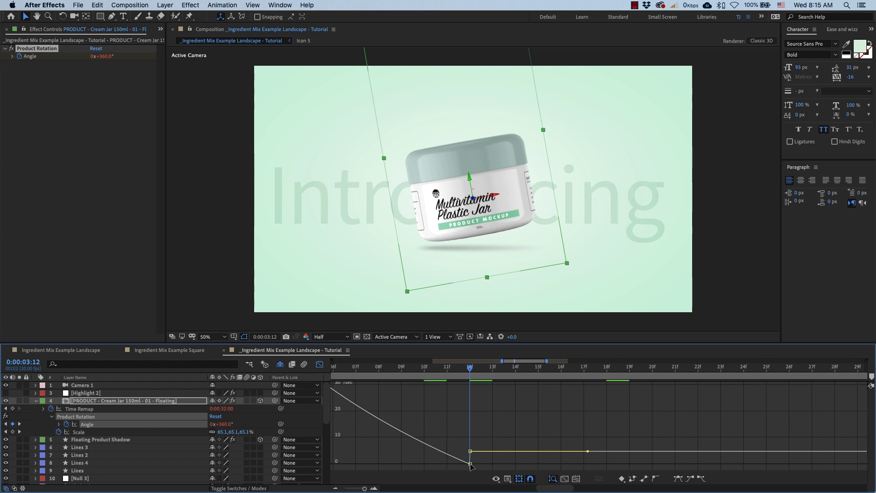
pyautogui.moveTo(472, 466); pyautogui.dragTo(471, 452)
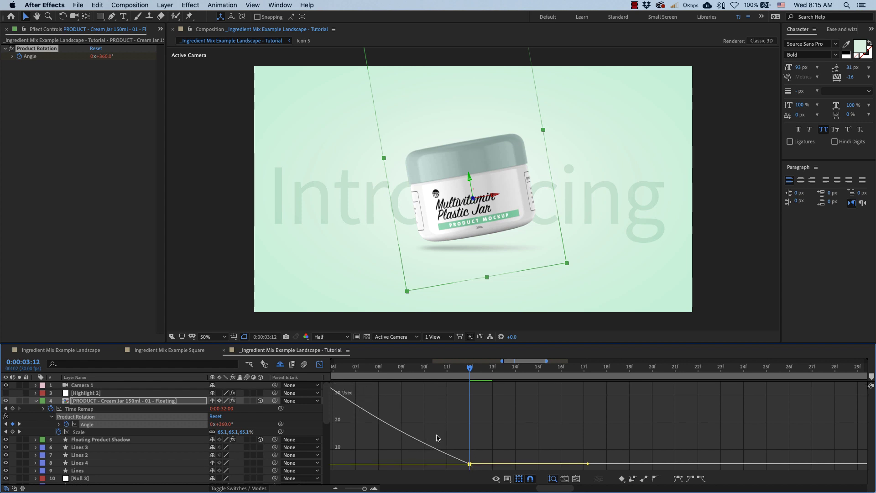
pyautogui.press('-')
pyautogui.press('-')
pyautogui.press('-')
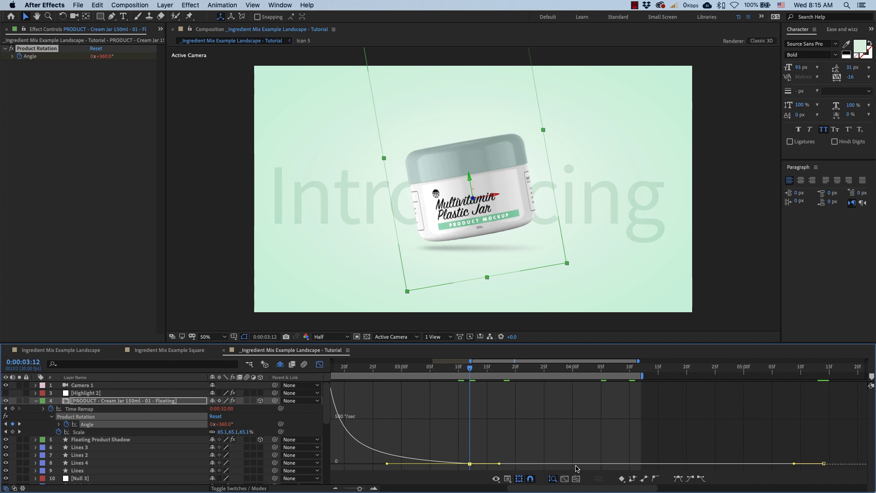
pyautogui.click(320, 365)
pyautogui.press('-')
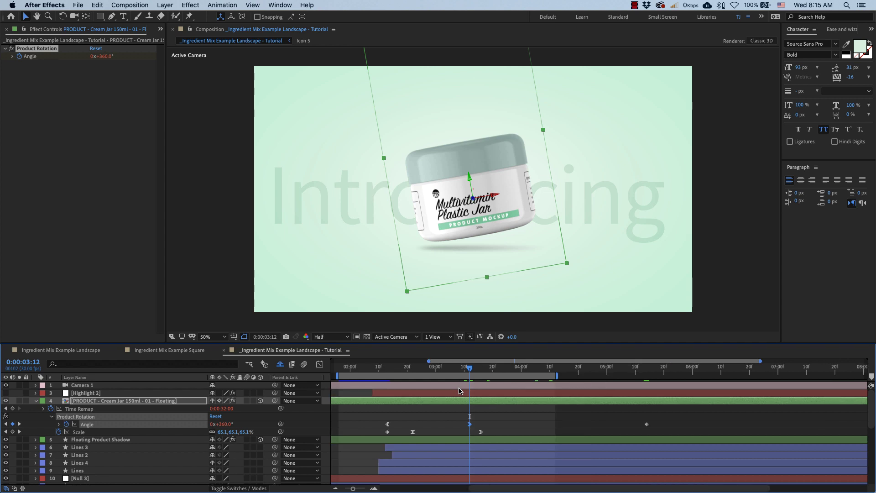
# Preview the jar's spin, scrub around 0:00:03:24, then collapse the jar layer's properties
pyautogui.hscroll(-3, 454, 391)
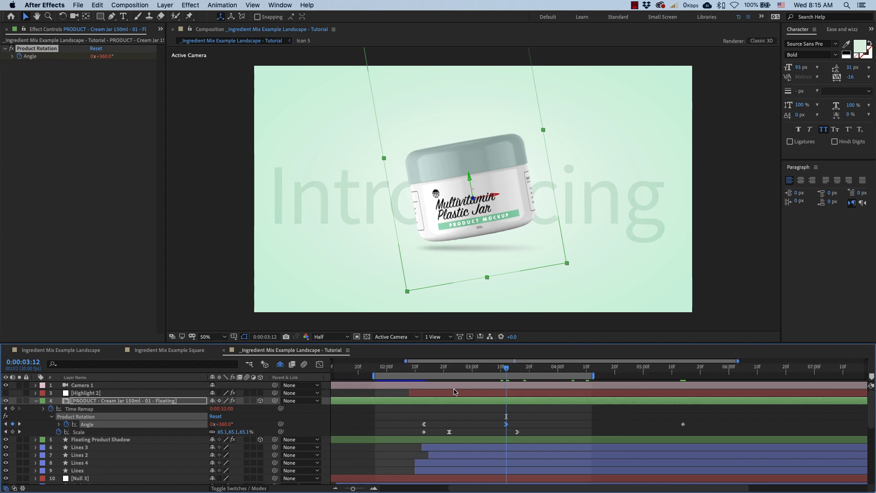
pyautogui.press('space')
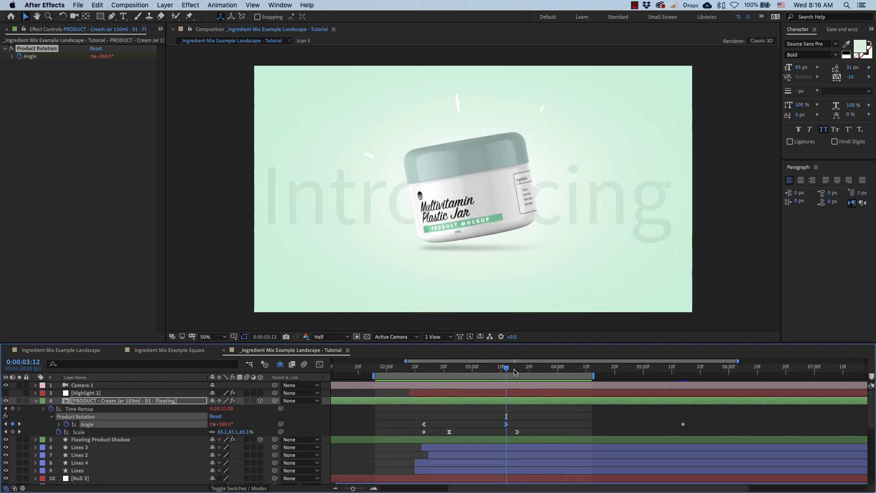
pyautogui.press('space')
pyautogui.moveTo(552, 371)
pyautogui.mouseDown()
pyautogui.moveTo(506, 370)
pyautogui.moveTo(541, 370)
pyautogui.mouseUp()
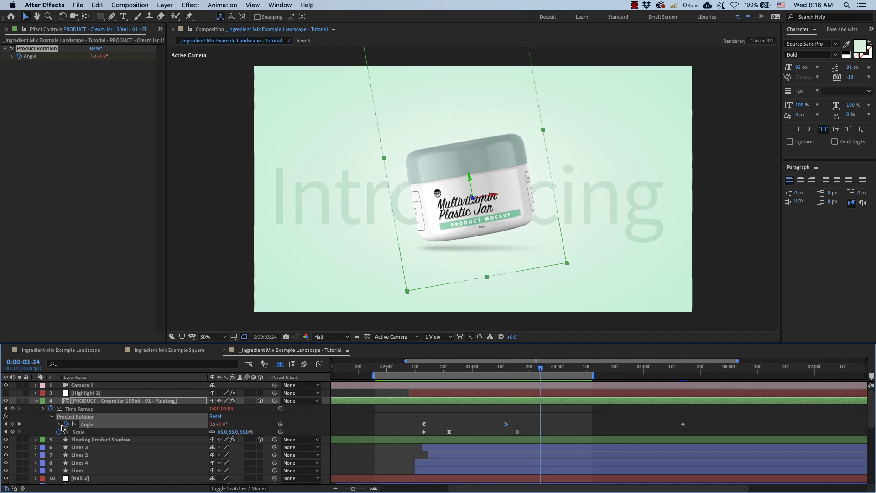
pyautogui.click(37, 401)
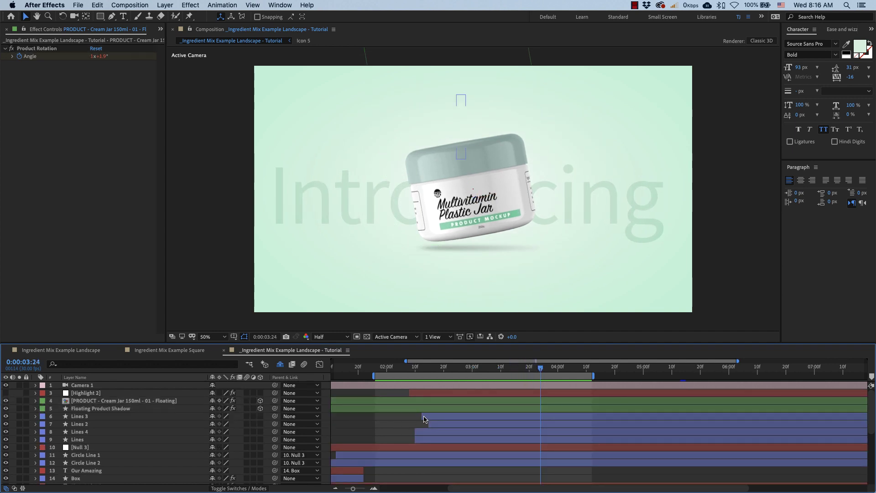
# Collapse the product rows, expand the Graphics folder, and preview Cream Jar Example.jpeg
pyautogui.click(437, 403)
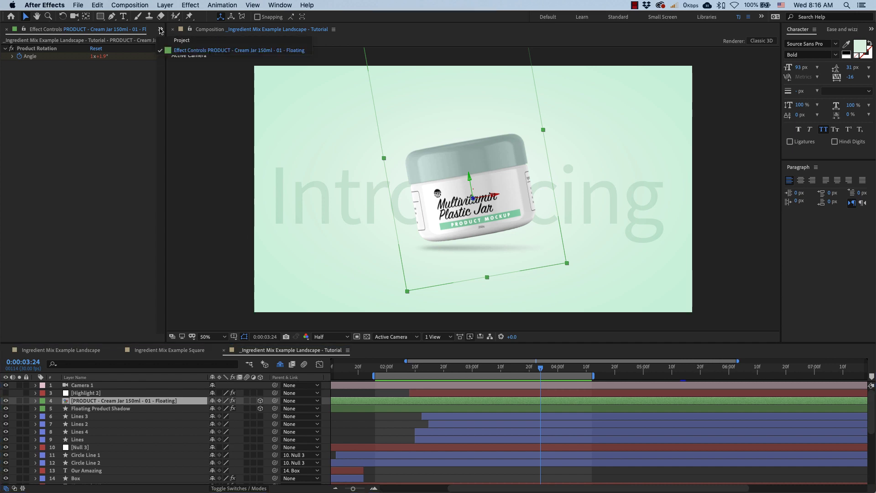
pyautogui.click(160, 29)
pyautogui.click(169, 41)
pyautogui.click(5, 112)
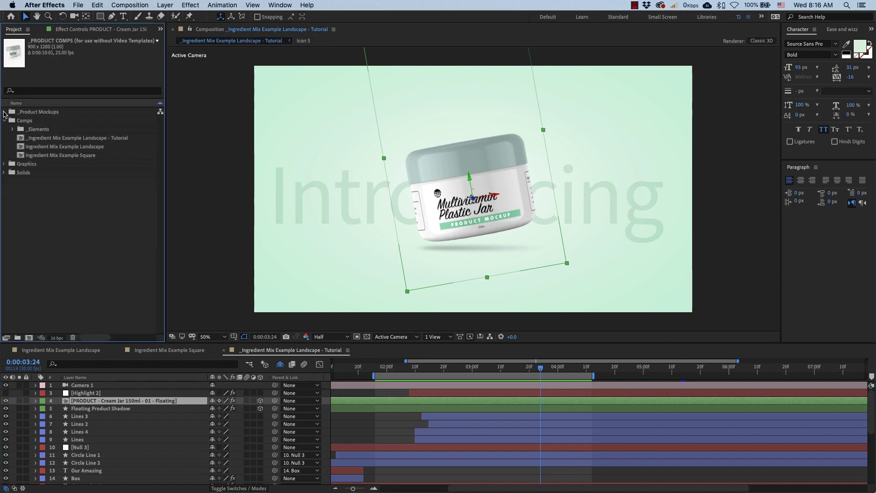
pyautogui.click(4, 163)
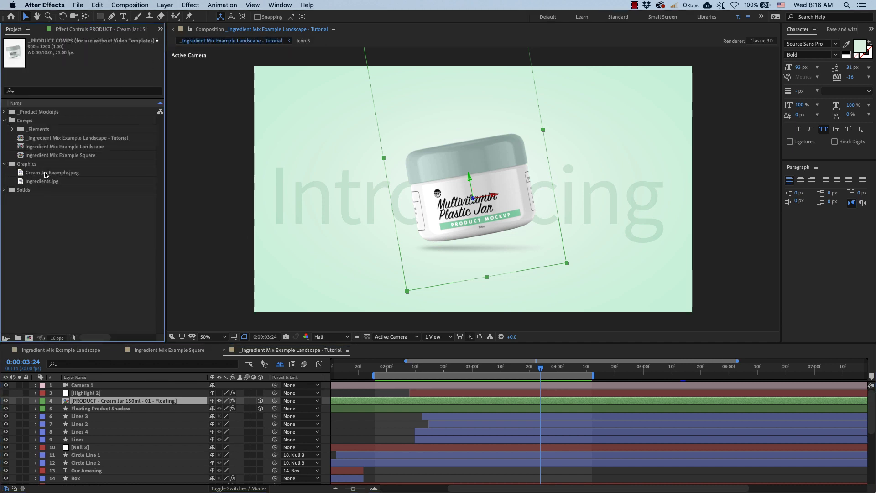
pyautogui.doubleClick(46, 173)
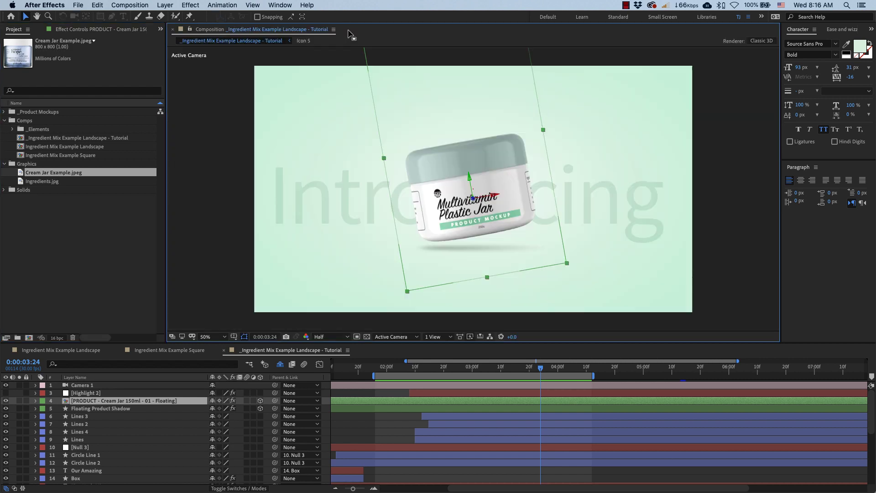
pyautogui.click(346, 29)
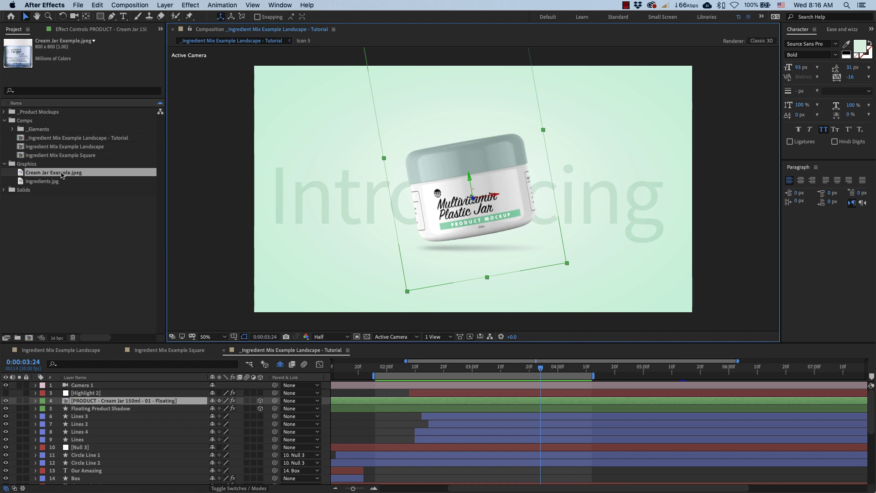
# Make a Cream Jar Example composition from the photo, scale it to 85%, and close it
pyautogui.moveTo(61, 174); pyautogui.dragTo(30, 338)
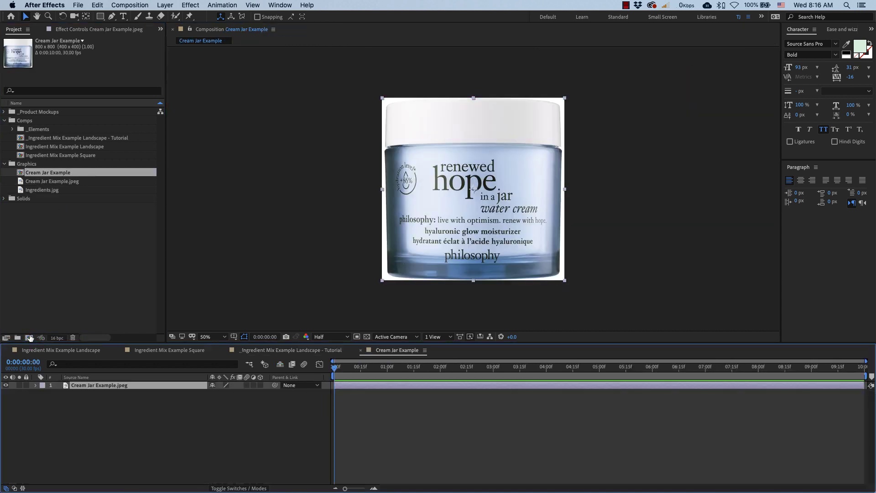
pyautogui.press('s')
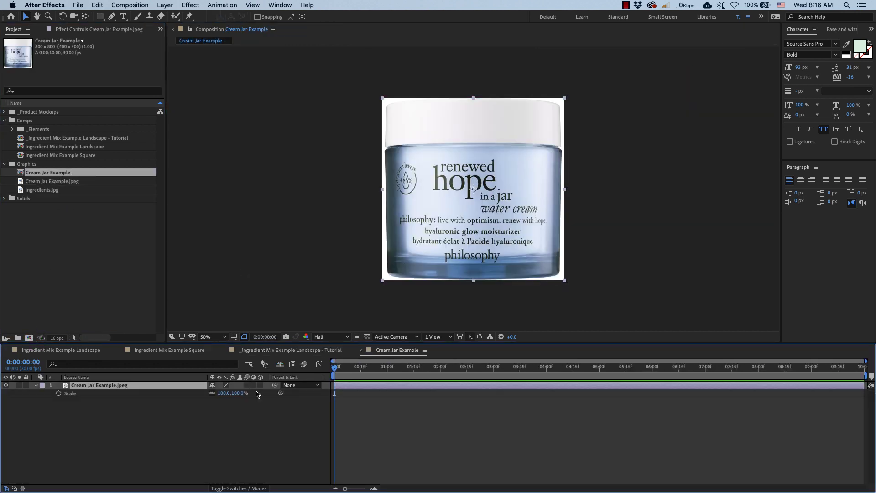
pyautogui.click(240, 393)
pyautogui.write('85')
pyautogui.press('Return')
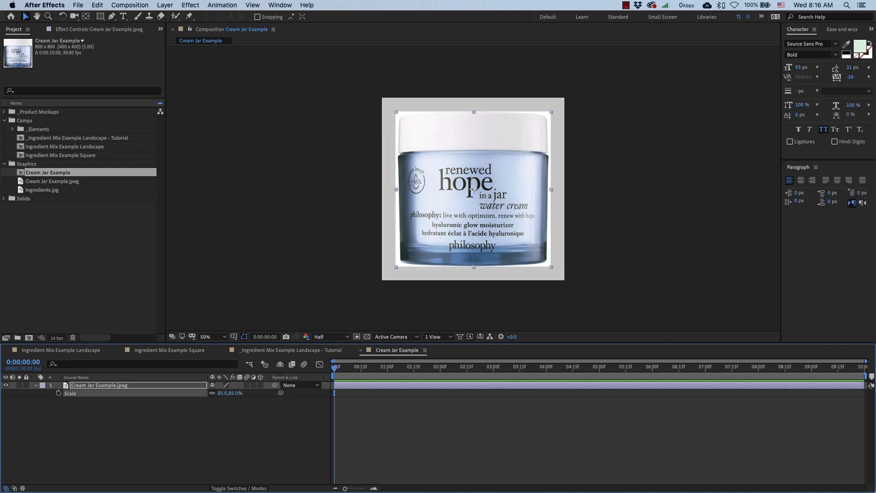
pyautogui.click(360, 351)
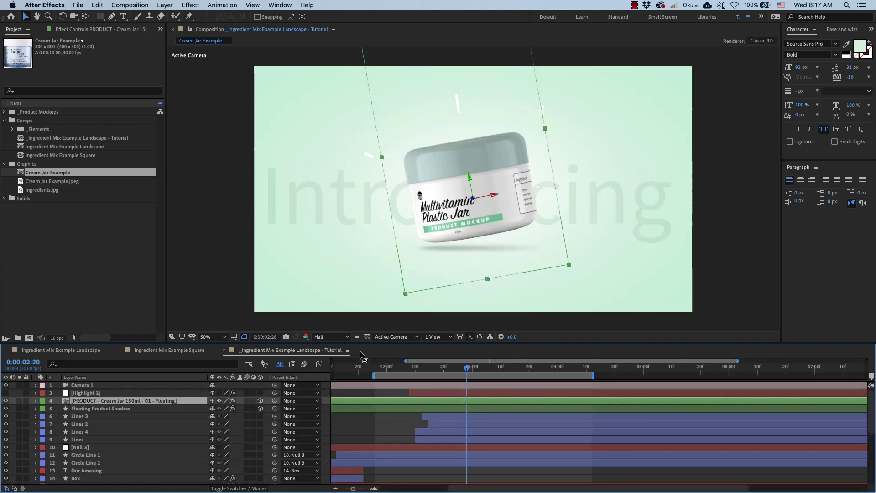
# Replace the PRODUCT jar layer with Cream Jar Example, enable Time Remapping, and open that comp
pyautogui.moveTo(60, 175); pyautogui.dragTo(117, 403)
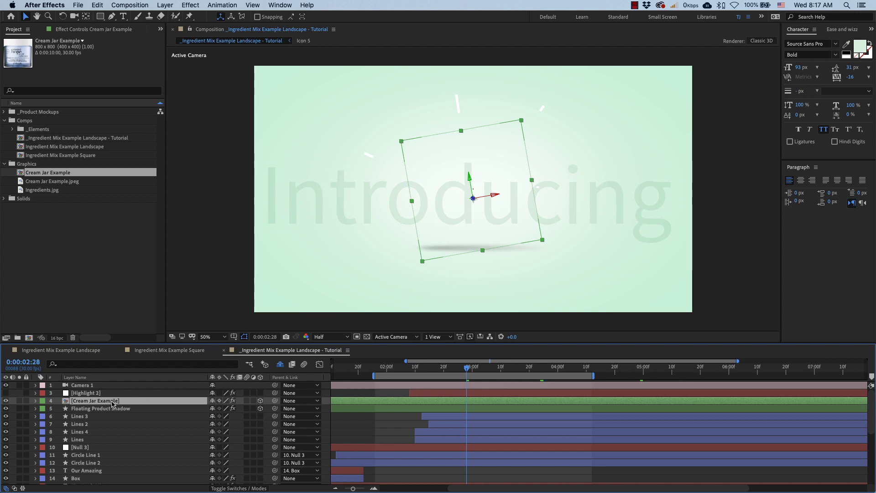
pyautogui.rightClick(112, 403)
pyautogui.moveTo(192, 306)
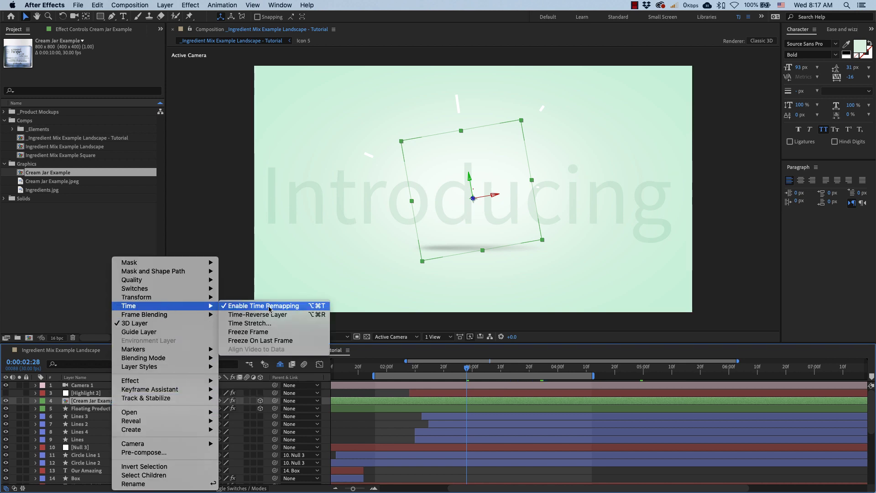
pyautogui.click(282, 306)
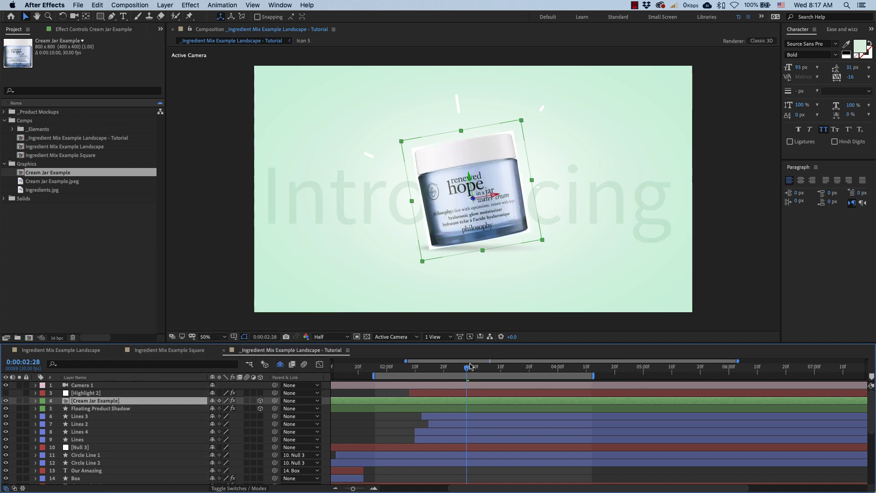
pyautogui.moveTo(467, 368); pyautogui.dragTo(455, 369)
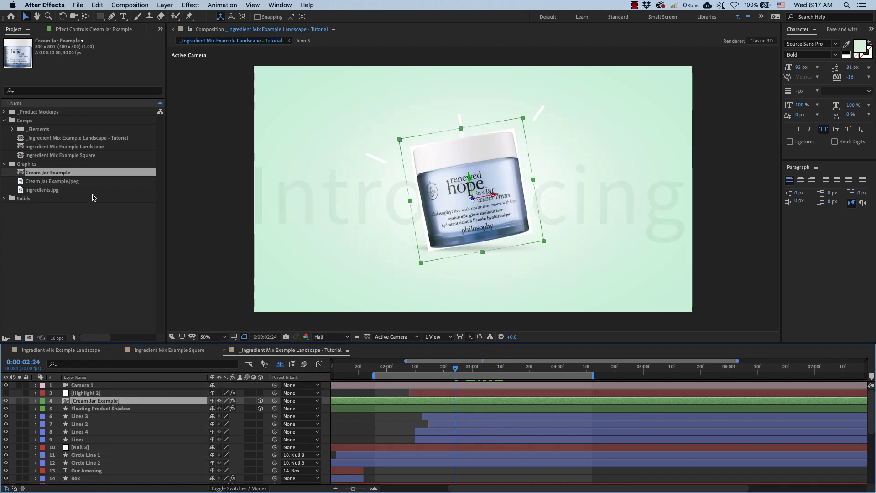
pyautogui.doubleClick(54, 172)
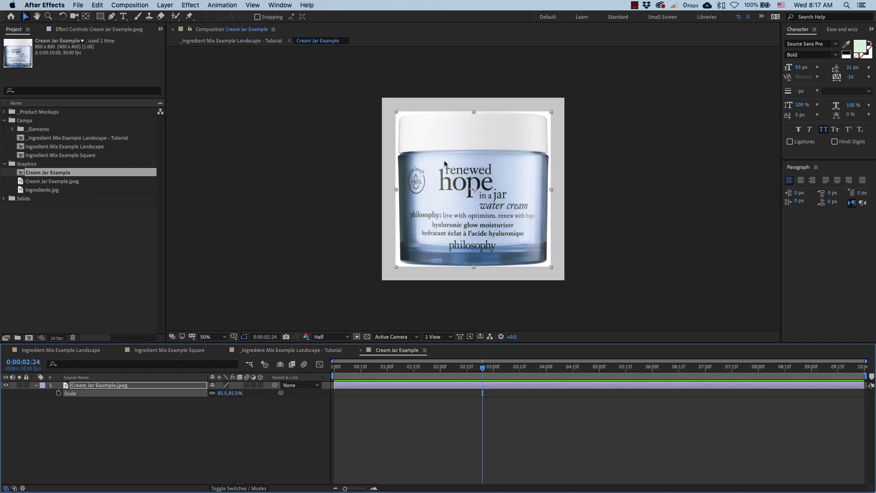
# Trace a Pen mask around the cream jar outline to cut it from the white background
pyautogui.click(112, 18)
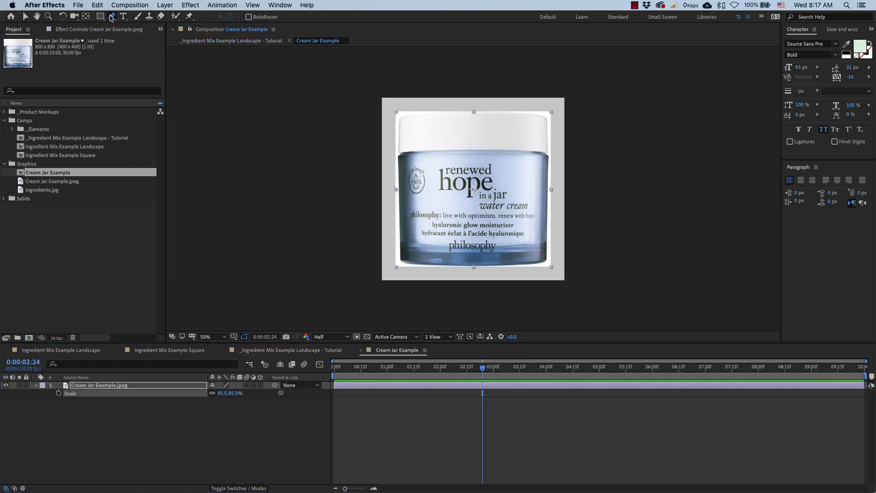
pyautogui.scroll(2, 419, 119)
pyautogui.scroll(2, 419, 120)
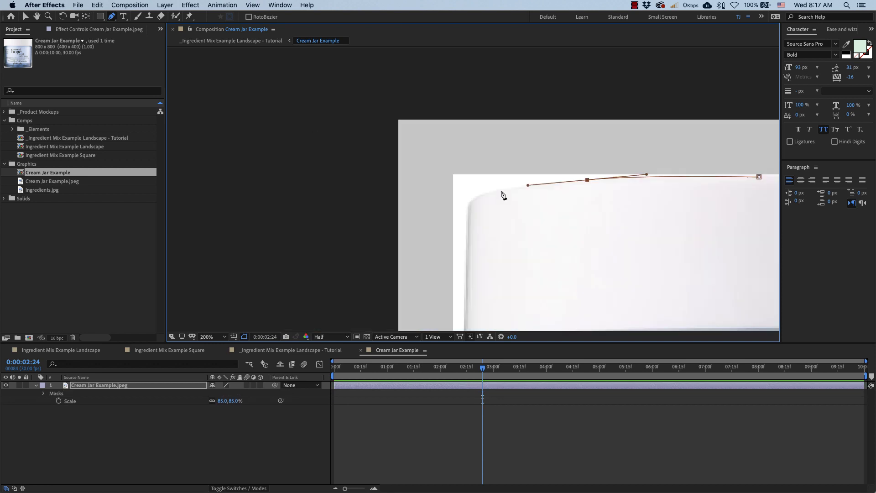
pyautogui.click(426, 174)
pyautogui.scroll(-10, 434, 184)
pyautogui.hscroll(5, 430, 215)
pyautogui.scroll(12, 518, 231)
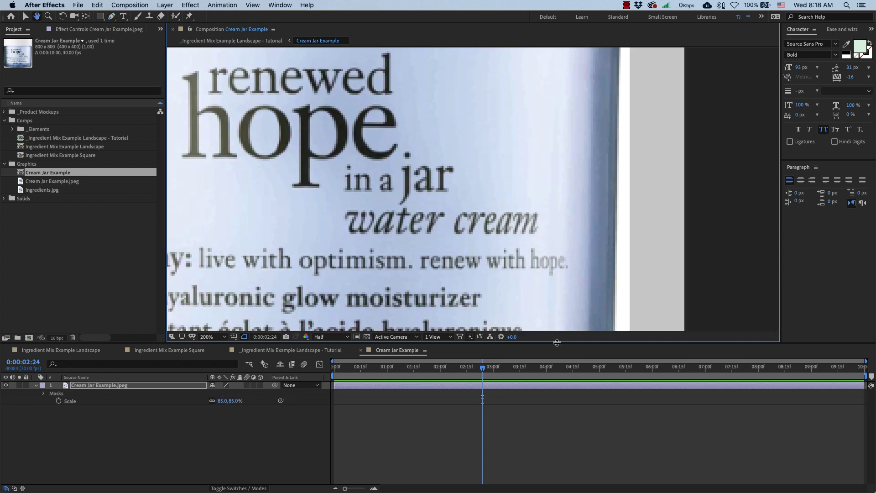
pyautogui.click(541, 237)
# Deselect the masked jar and return to the Tutorial composition at frame 0:00:03:01
pyautogui.press('v')
pyautogui.scroll(-3, 436, 177)
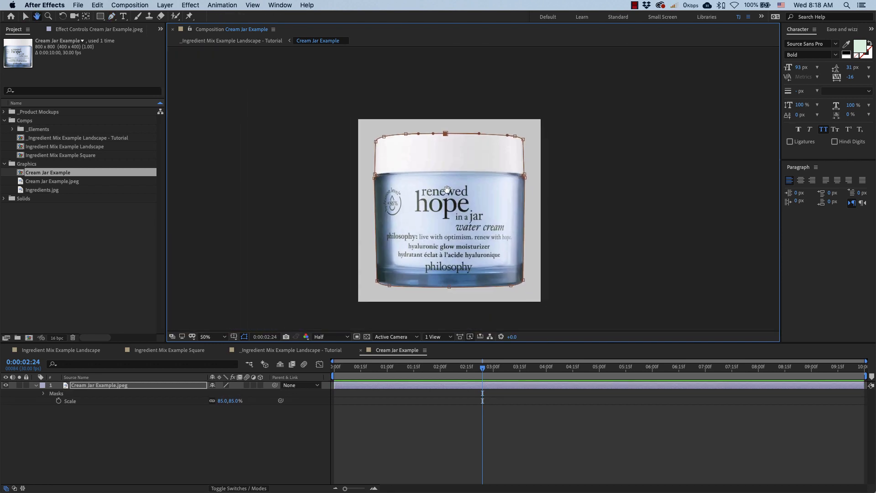
pyautogui.click(242, 370)
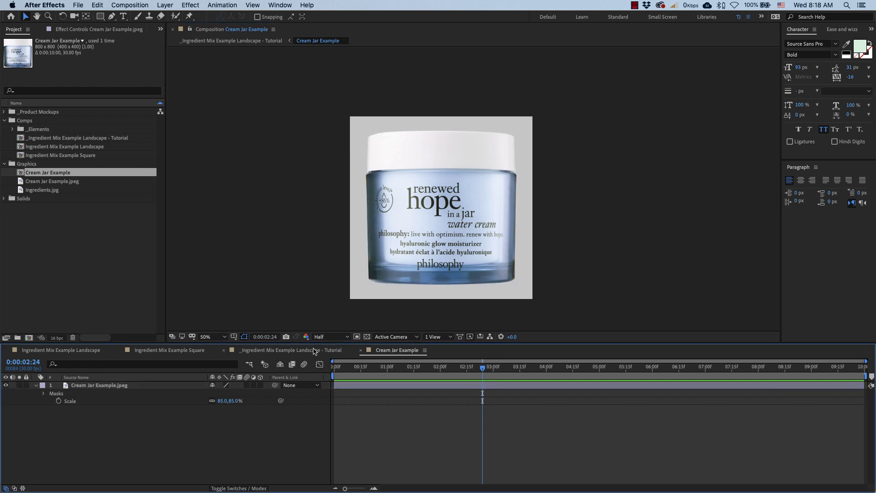
pyautogui.click(314, 350)
pyautogui.click(476, 370)
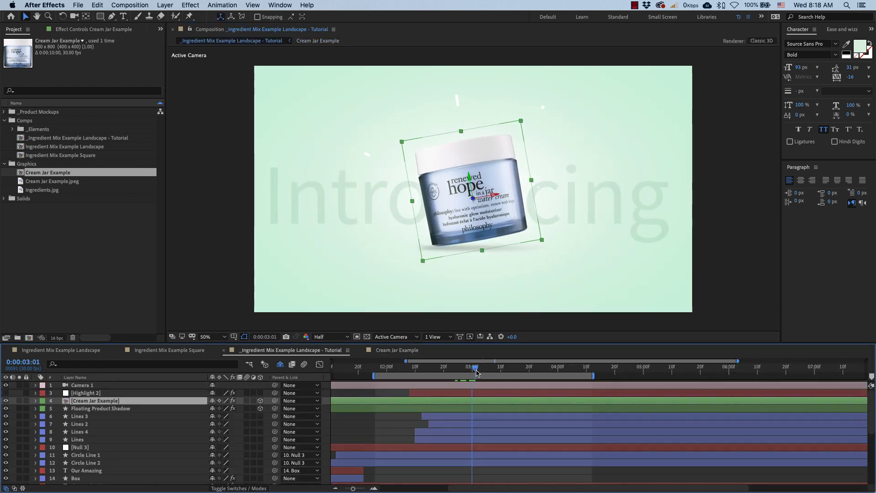
# Set Highlight 2's Set Matte to take its matte from the Cream Jar Example layer
pyautogui.moveTo(476, 372)
pyautogui.mouseDown()
pyautogui.moveTo(494, 368)
pyautogui.moveTo(431, 368)
pyautogui.moveTo(483, 365)
pyautogui.mouseUp()
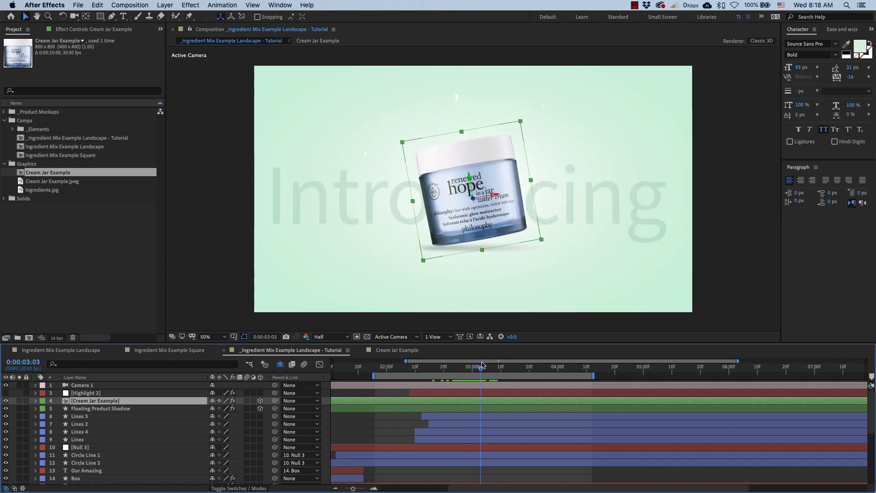
pyautogui.click(99, 394)
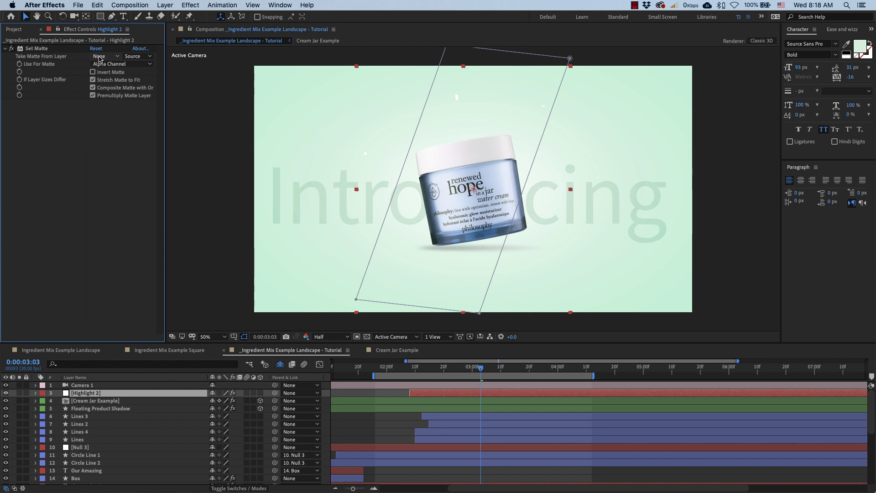
pyautogui.click(99, 58)
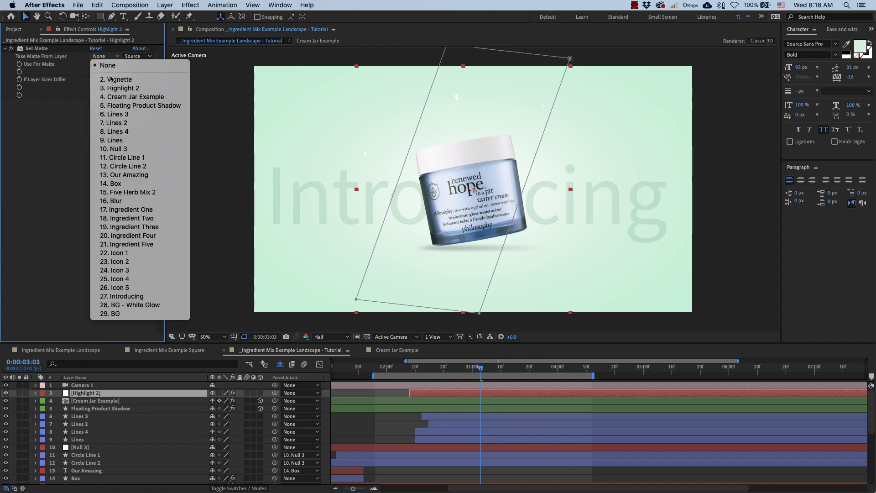
pyautogui.click(123, 97)
# Preview and scrub the highlight sweeping across the jar, then deselect all layers
pyautogui.moveTo(482, 371); pyautogui.dragTo(507, 372)
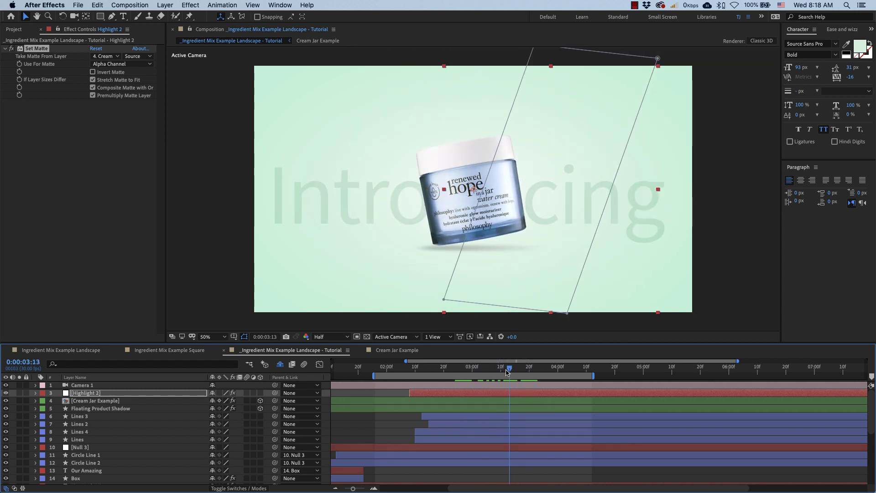
pyautogui.press('space')
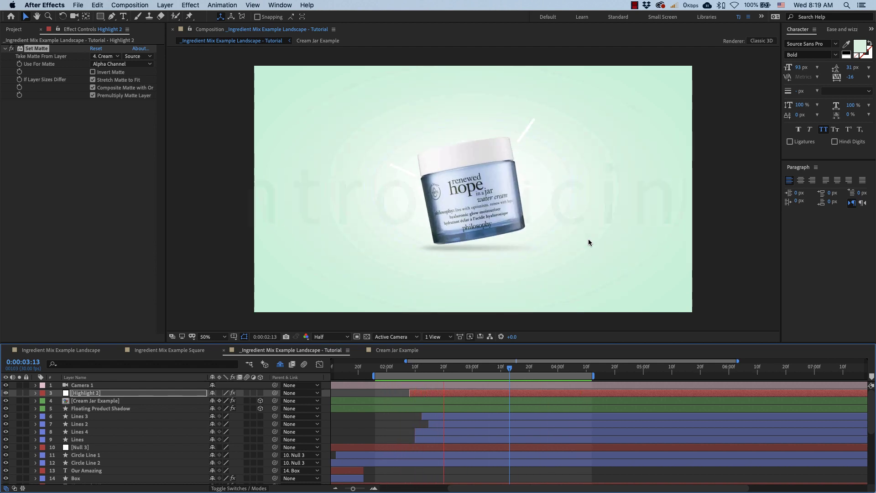
pyautogui.press('space')
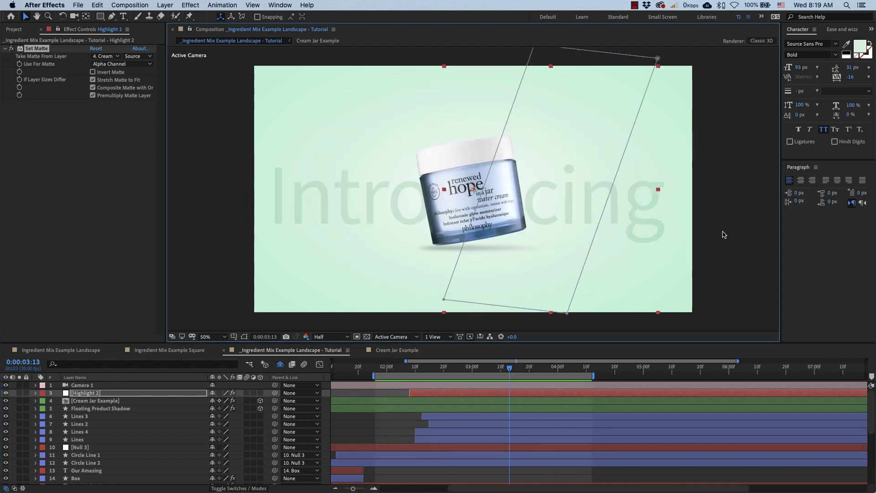
pyautogui.moveTo(527, 373)
pyautogui.mouseDown()
pyautogui.moveTo(584, 373)
pyautogui.moveTo(525, 373)
pyautogui.moveTo(538, 372)
pyautogui.mouseUp()
pyautogui.press('super+shift+a')
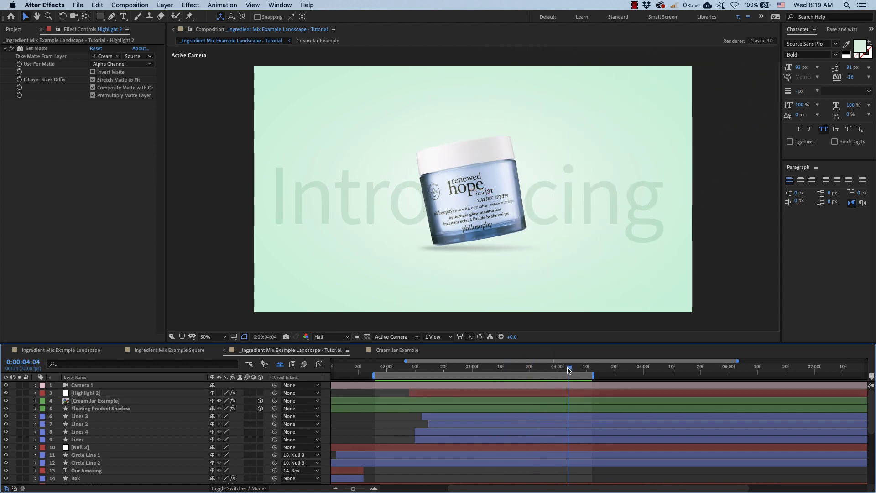